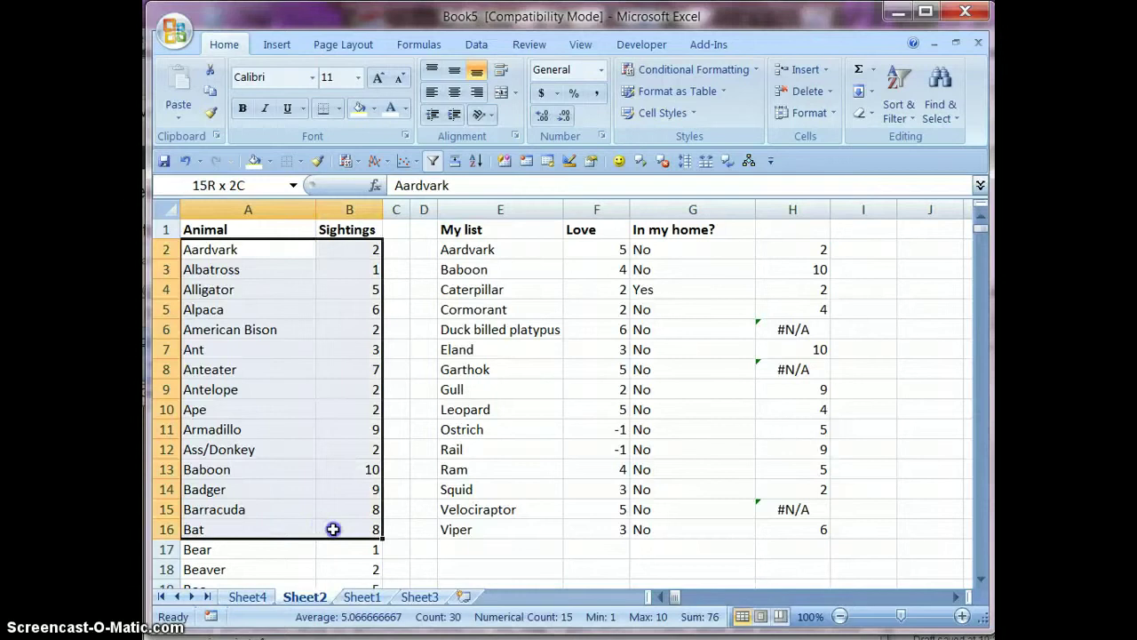
Review the Animal and Sightings table and the My list table with its Love and In my home? columns.
click(266, 248)
click(327, 231)
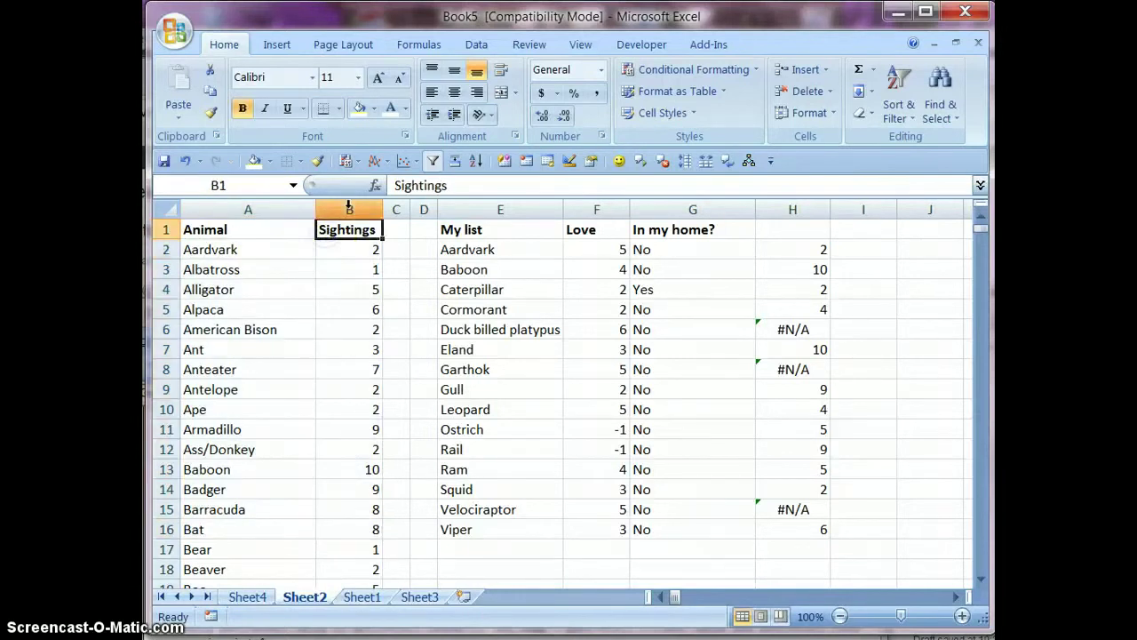
click(349, 209)
click(499, 249)
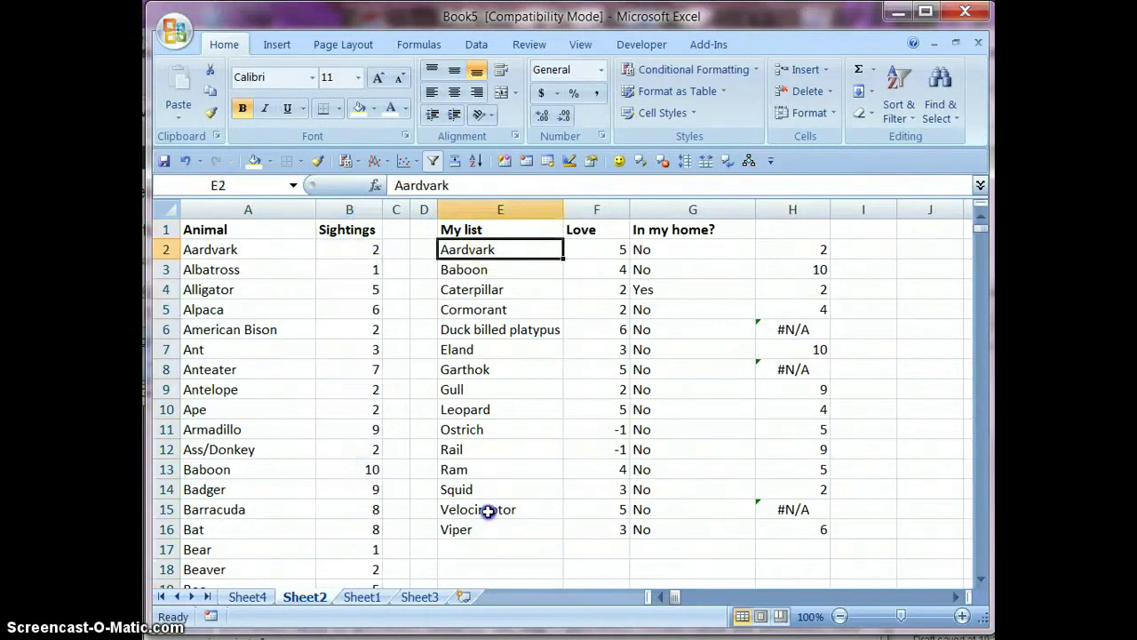
shift+click(483, 529)
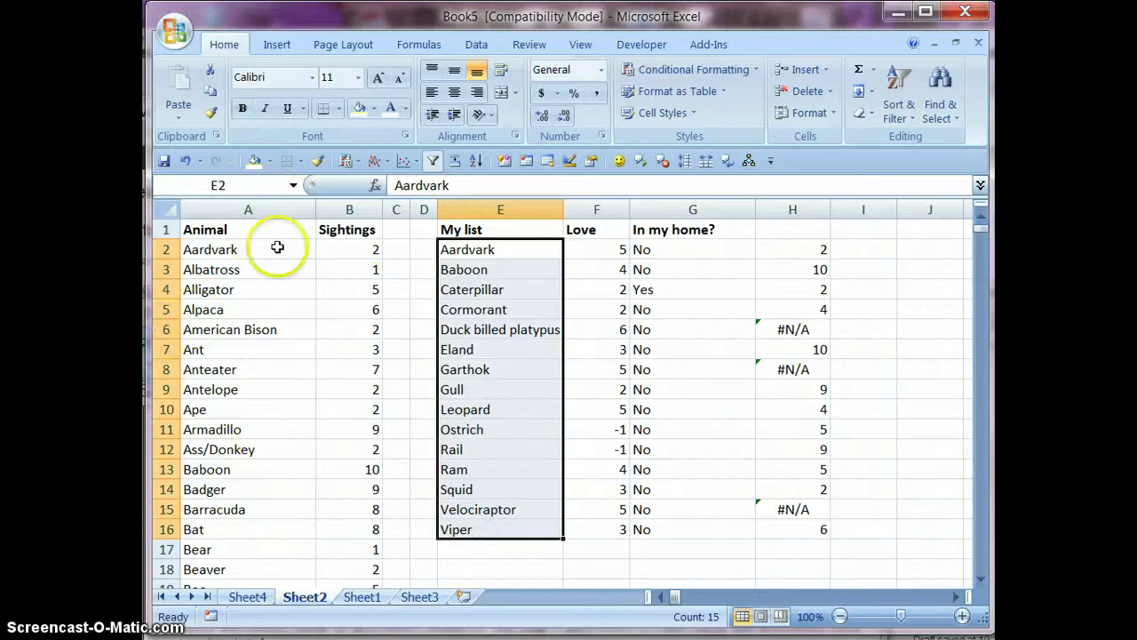
click(471, 251)
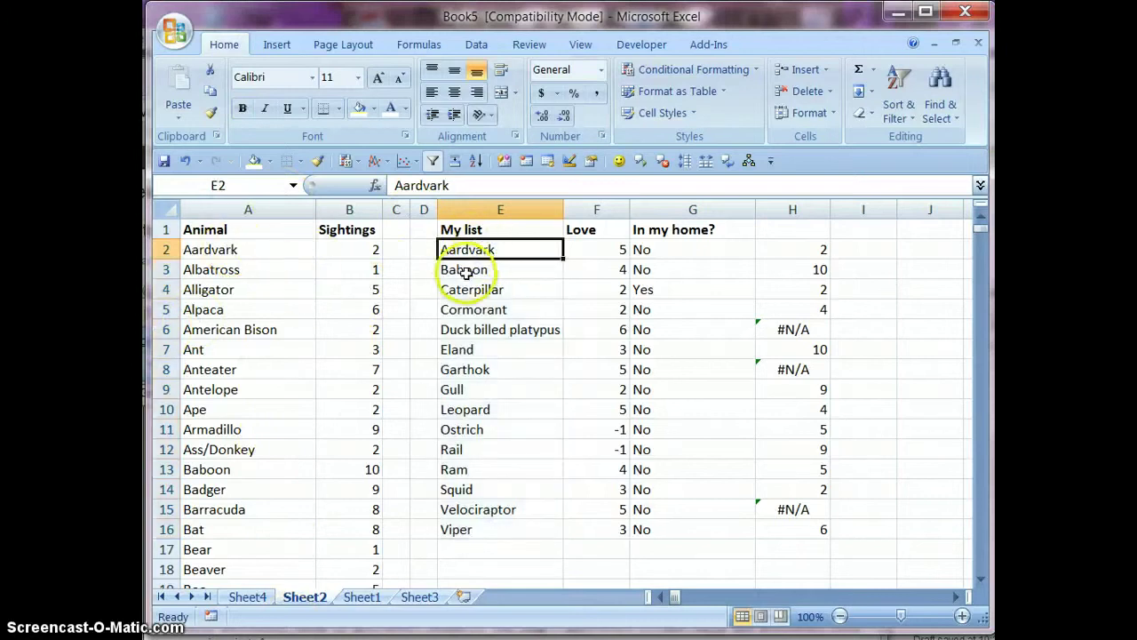
drag(592, 230, 698, 531)
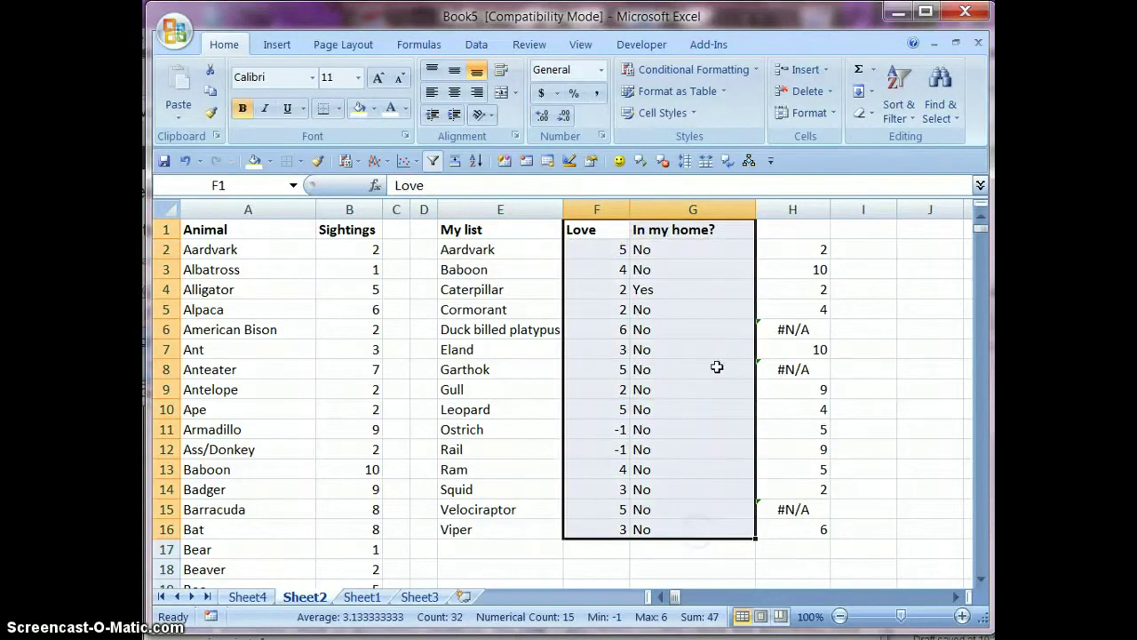
click(619, 229)
click(609, 249)
click(647, 250)
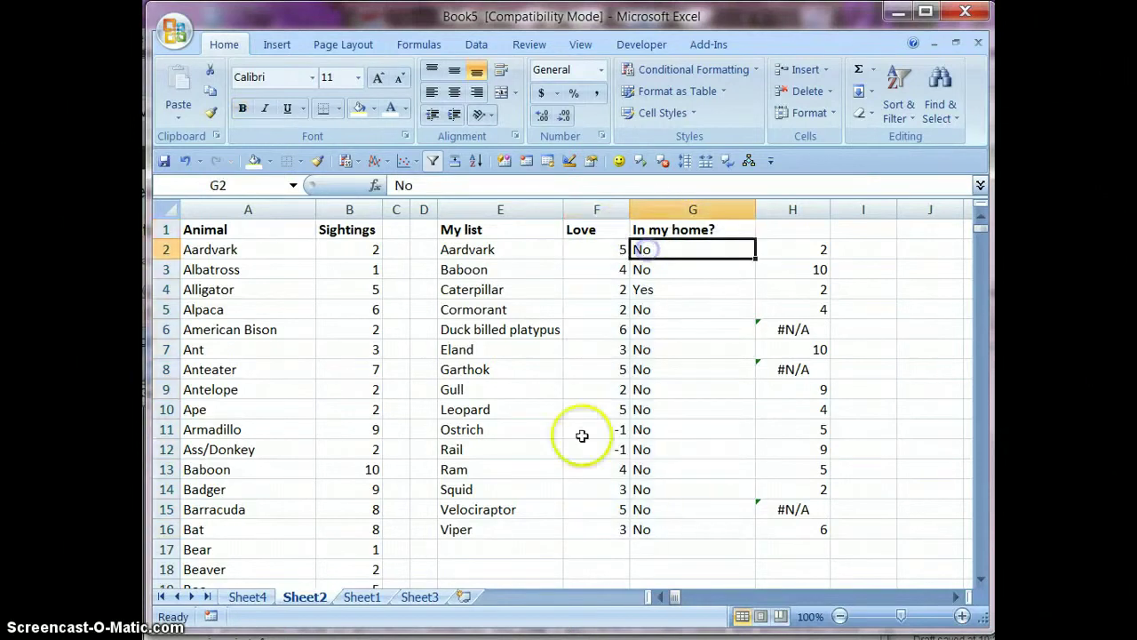
click(491, 250)
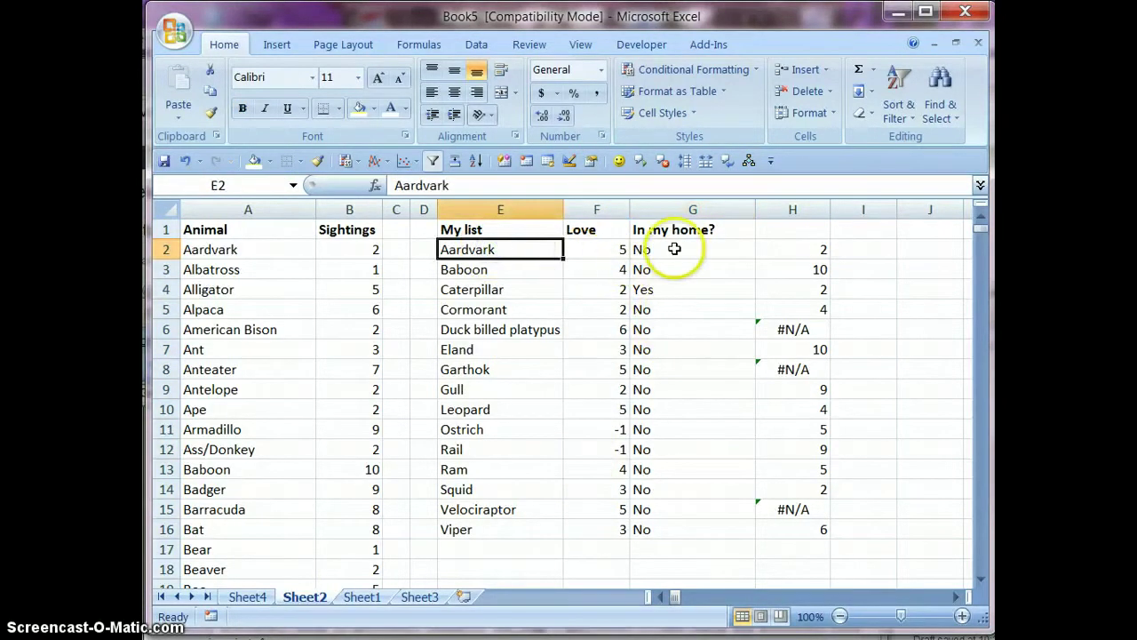
Examine the VLOOKUP formula in H2 argument by argument: lookup value, table array, column index and range lookup.
click(790, 245)
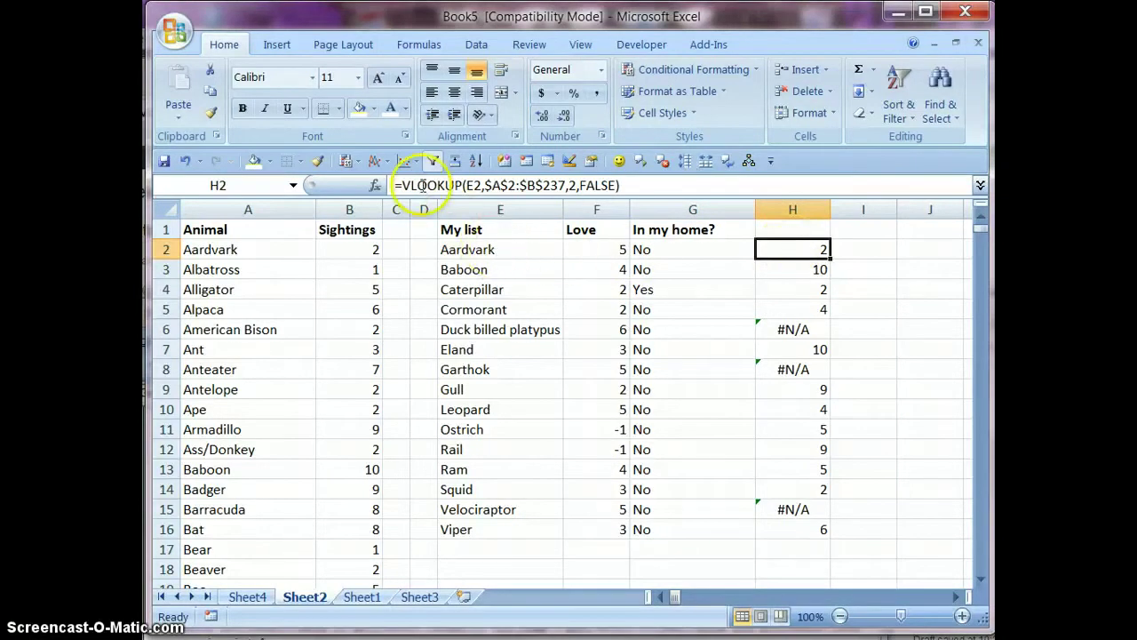
double_click(811, 252)
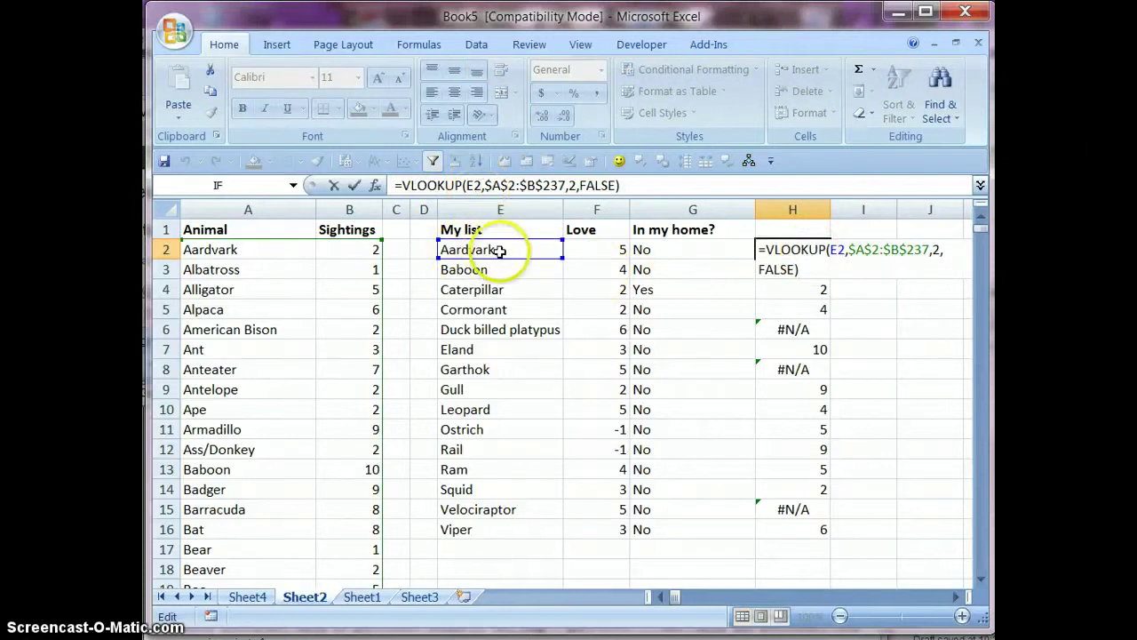
click(483, 185)
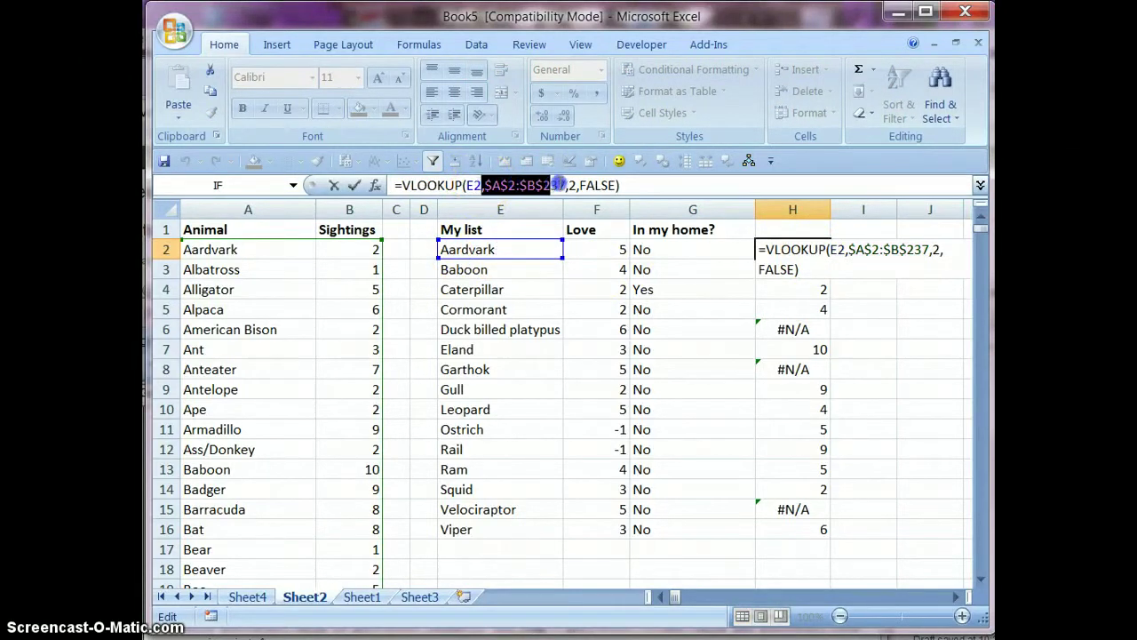
drag(566, 185, 567, 185)
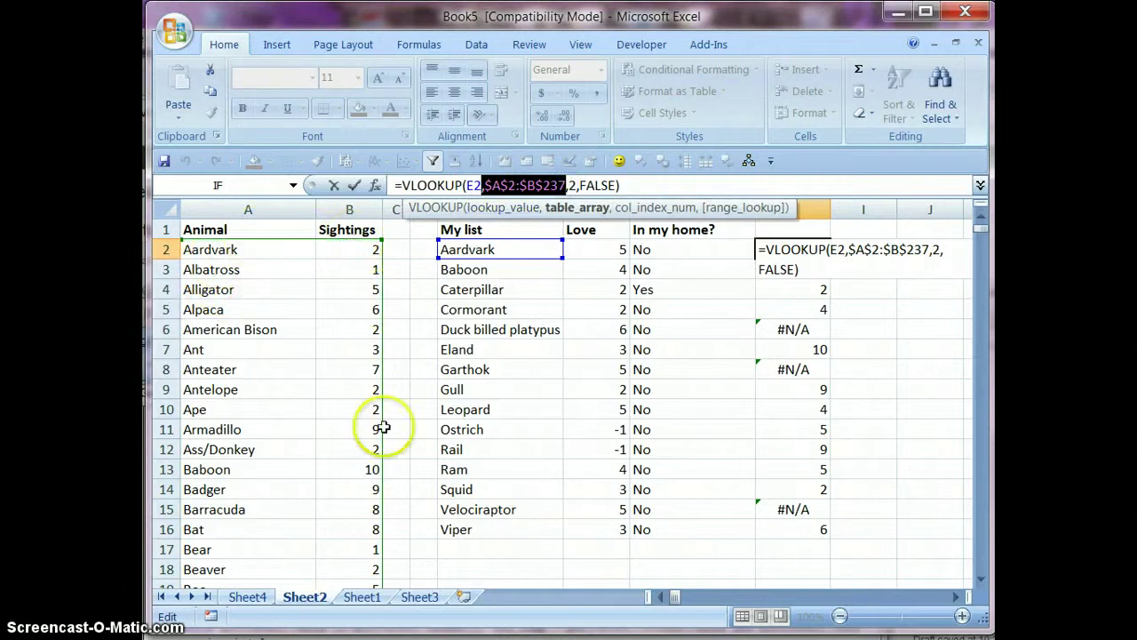
double_click(573, 185)
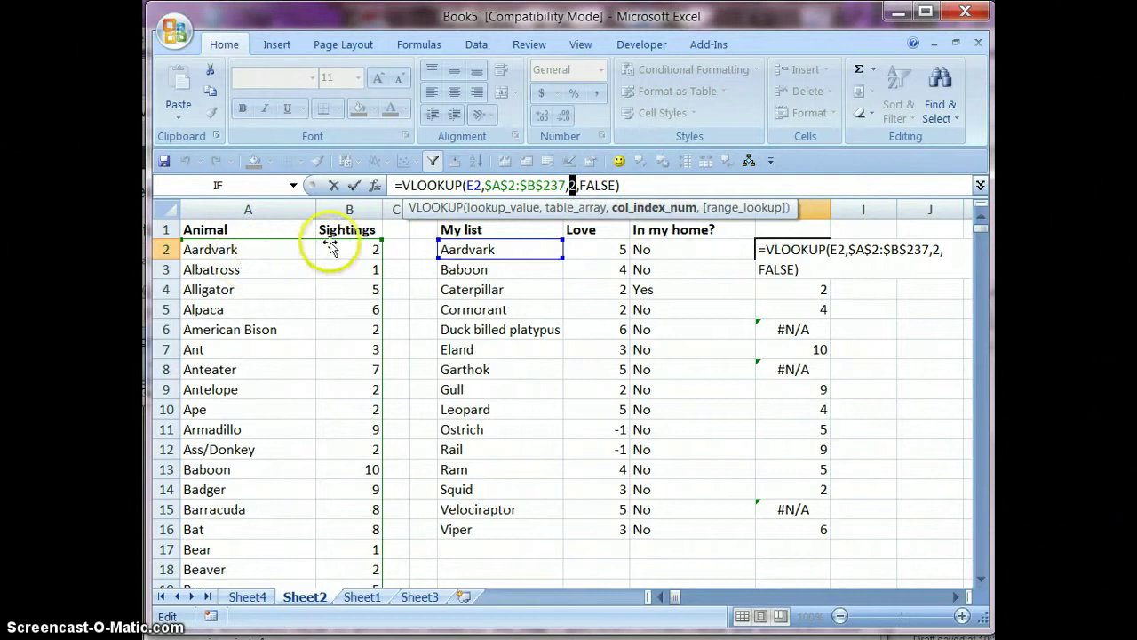
click(601, 185)
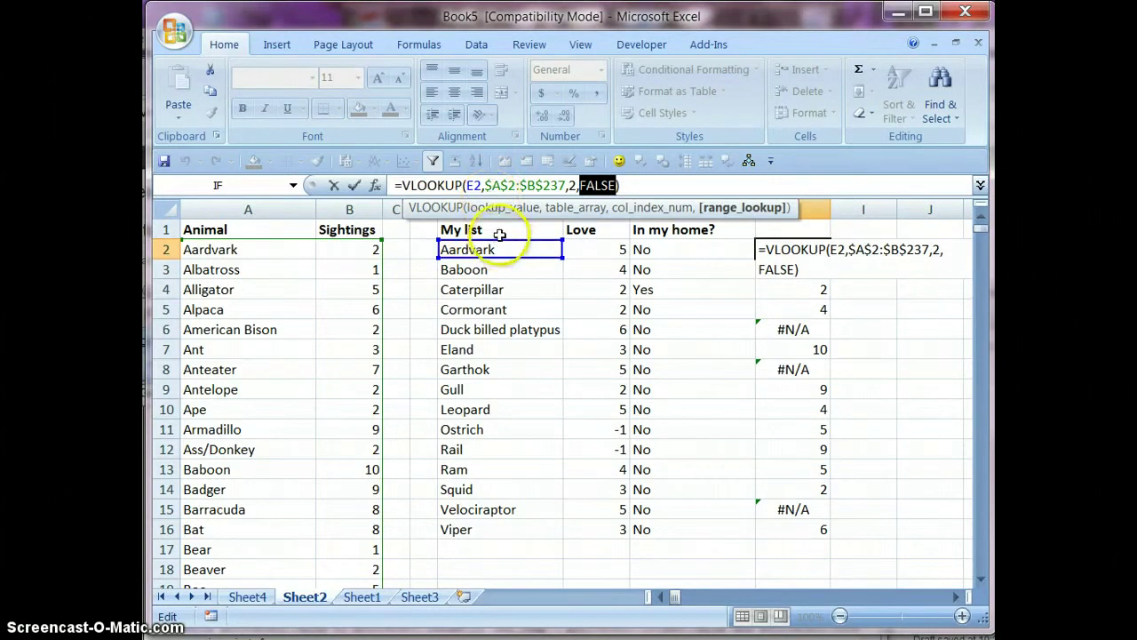
click(485, 184)
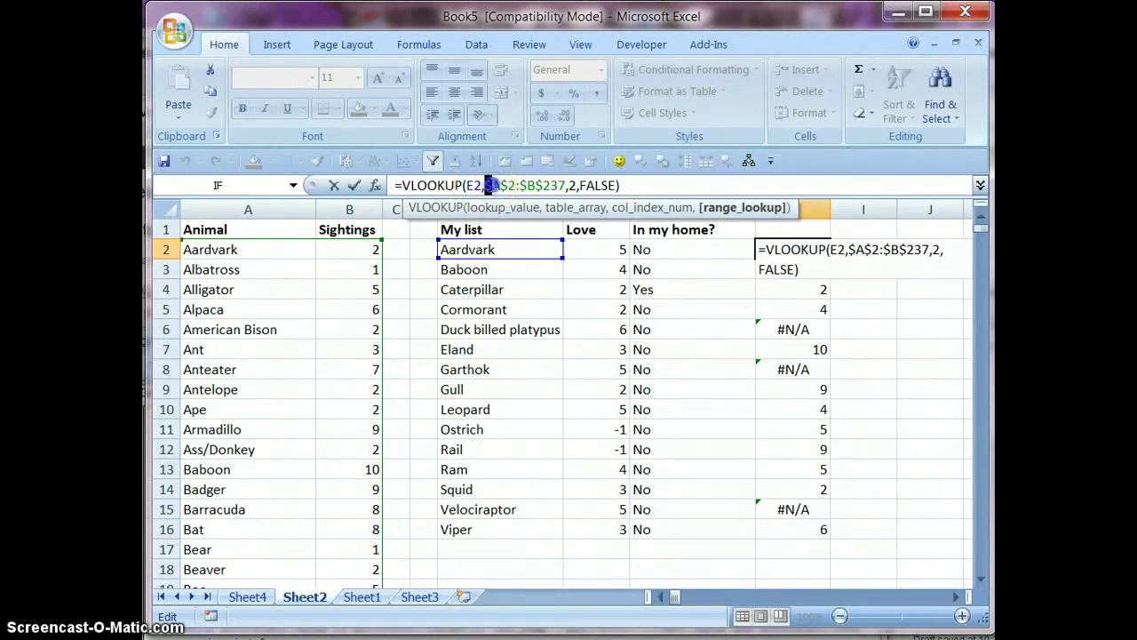
drag(567, 184, 563, 183)
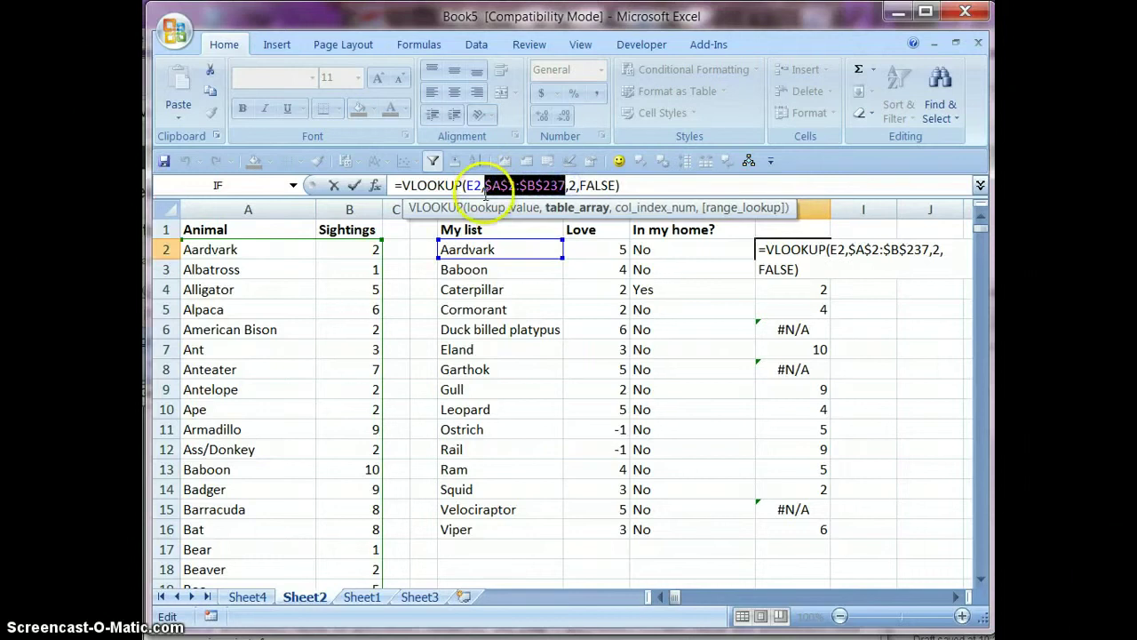
Cycle the $B$237 reference in H2's formula through its relative and absolute forms, ending on the fully absolute one.
click(539, 185)
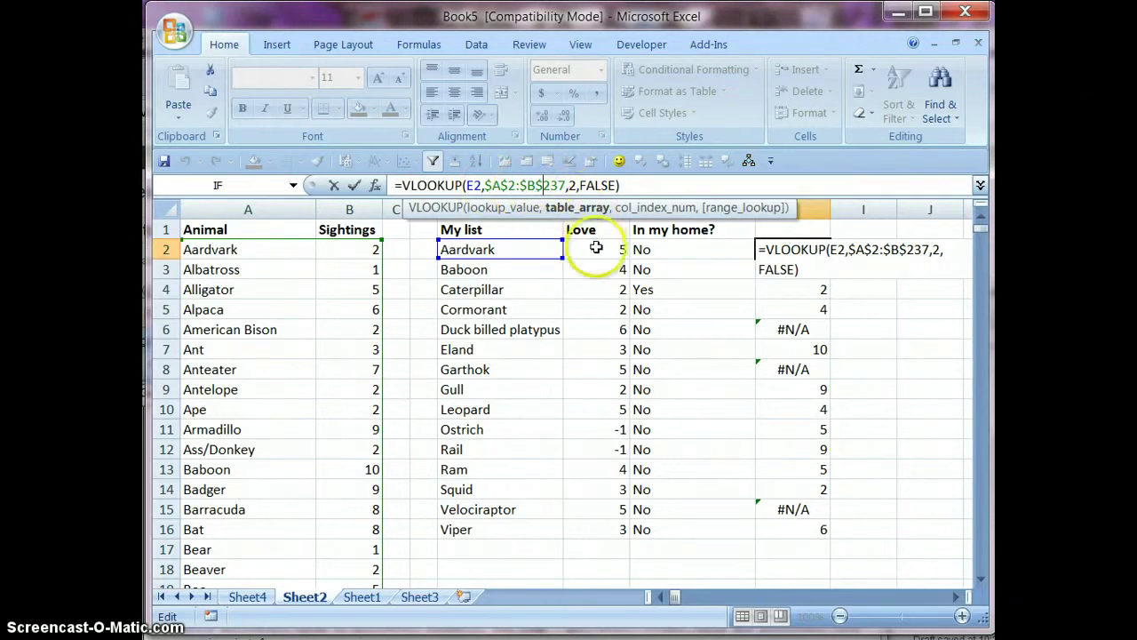
key(F4)
key(F4)
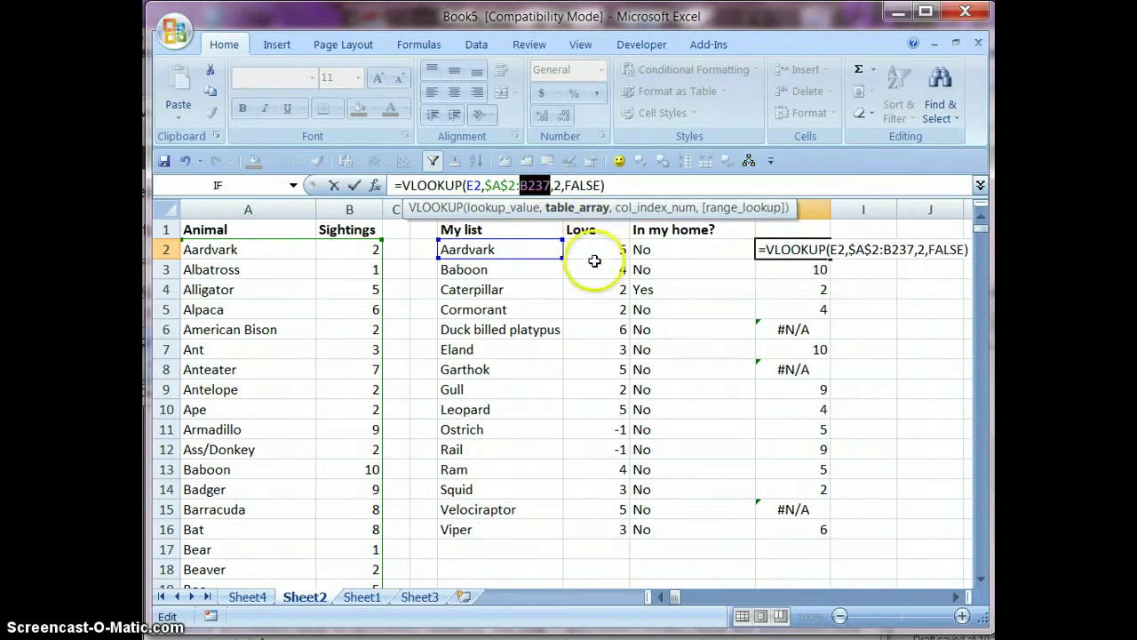
key(F4)
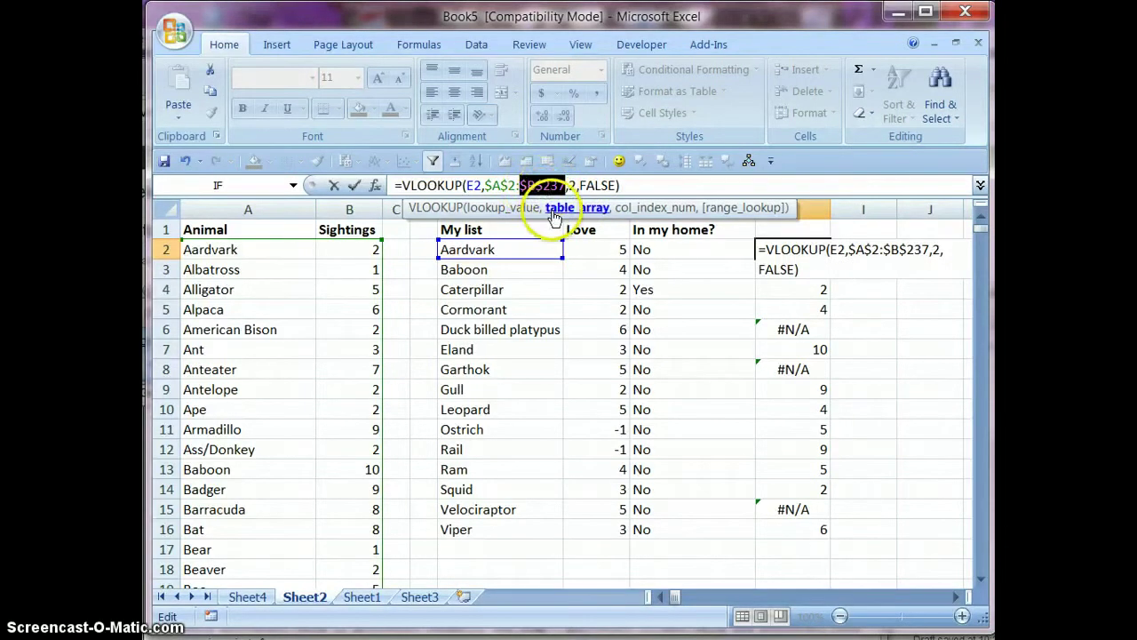
key(Return)
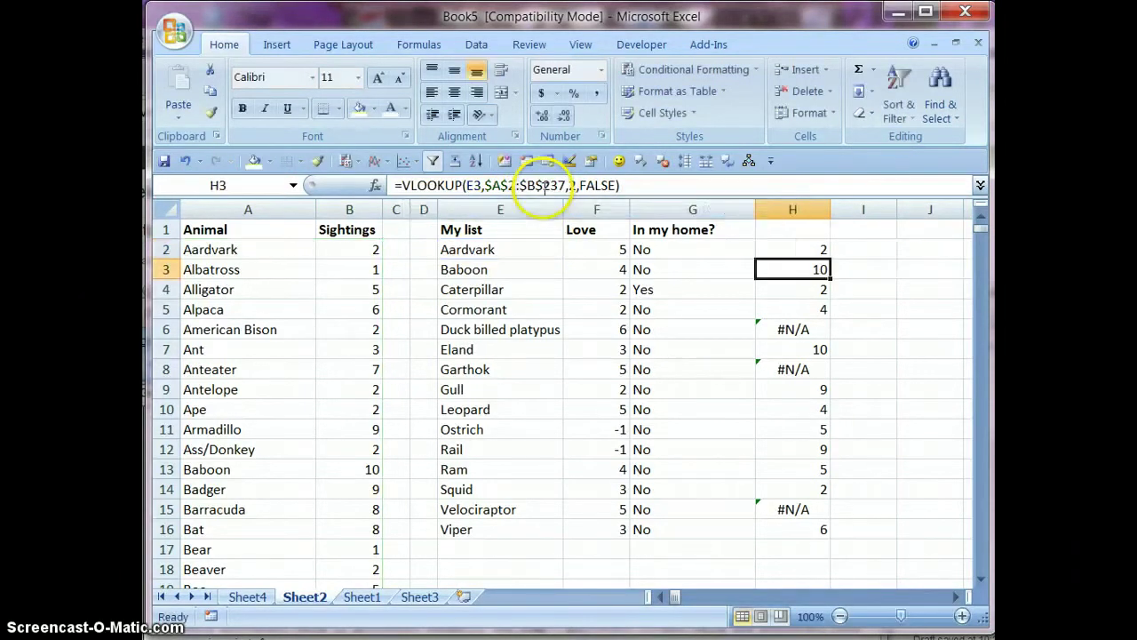
Inspect which cells the VLOOKUP formula in H7 for Eland refers to, leaving the formula as it is.
key(Down)
key(Down)
key(Down)
key(Down)
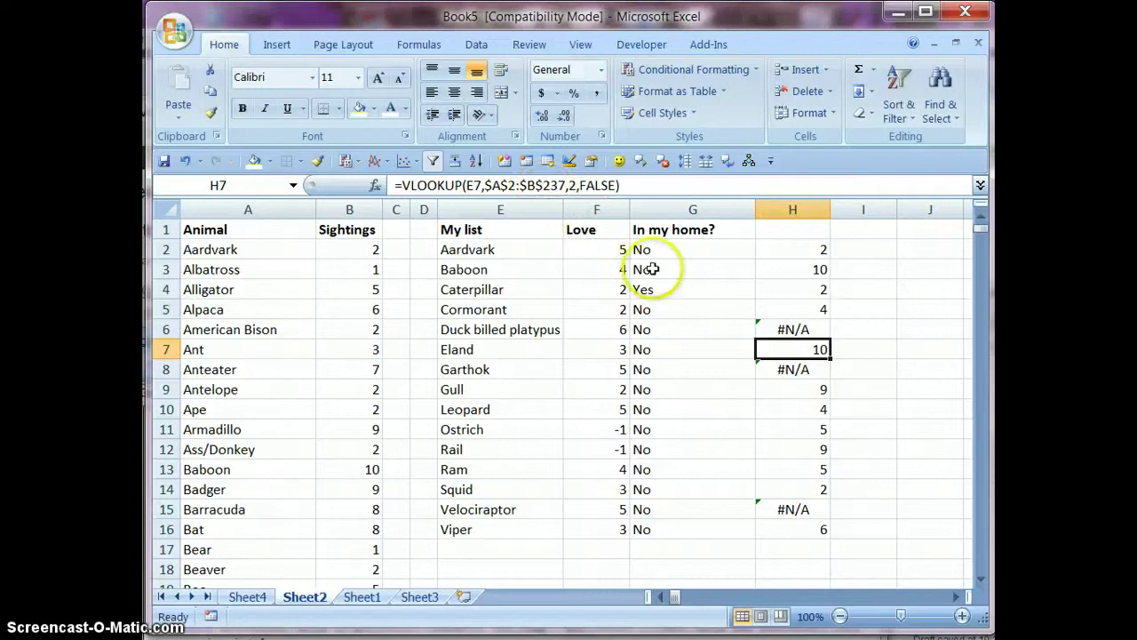
key(F2)
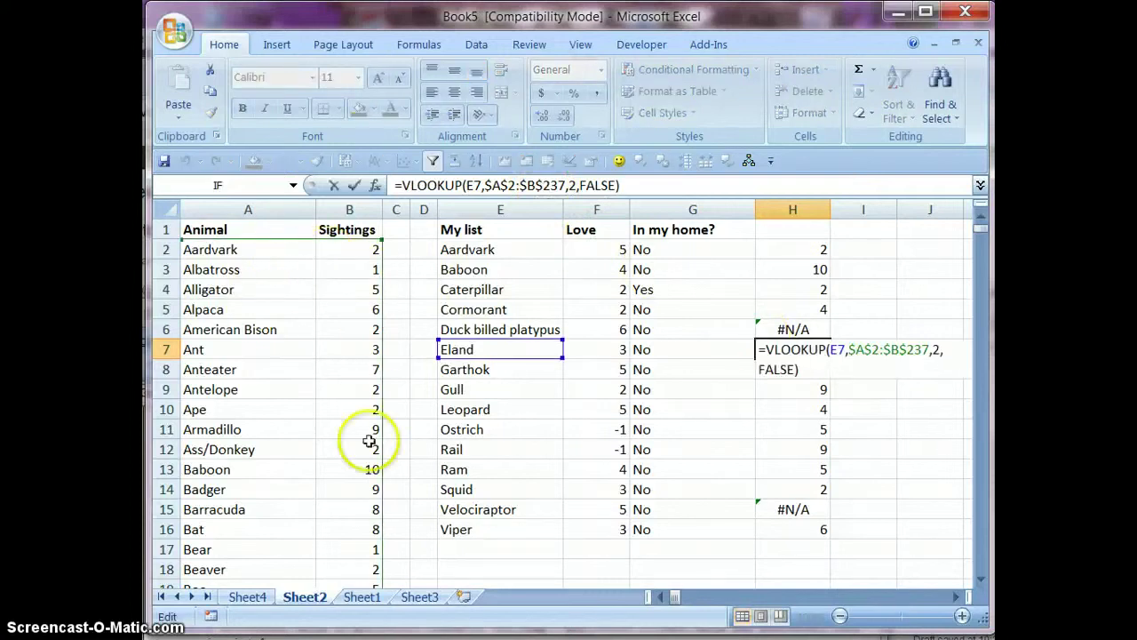
key(ctrl+Return)
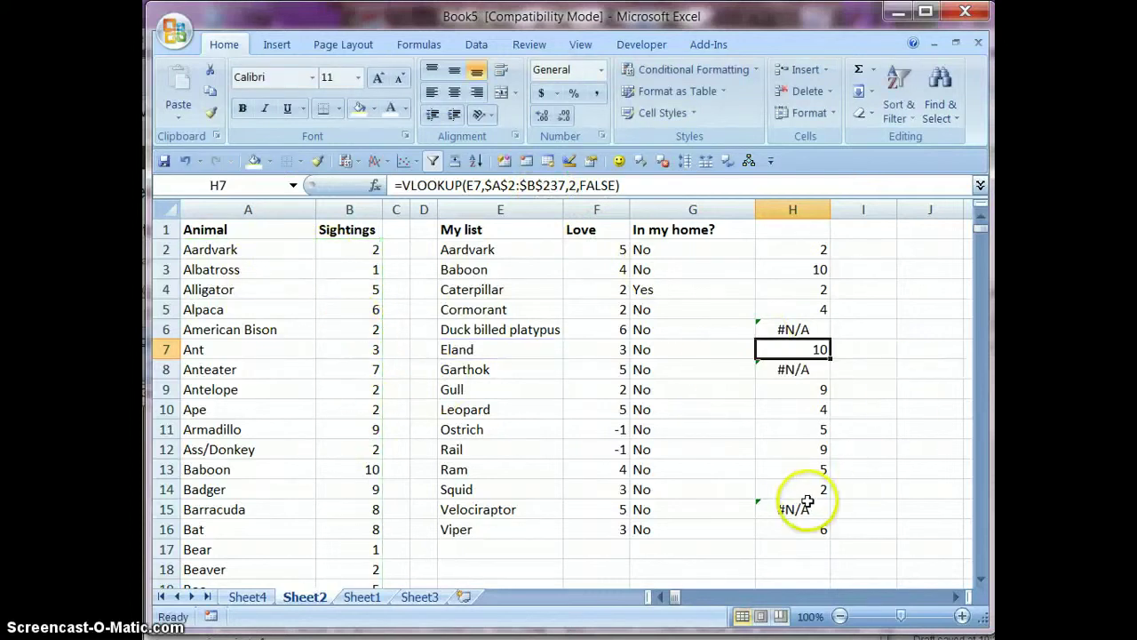
Compare the My list data in E2:G16 with the animal sightings list that the column H formulas look up.
click(816, 270)
click(500, 249)
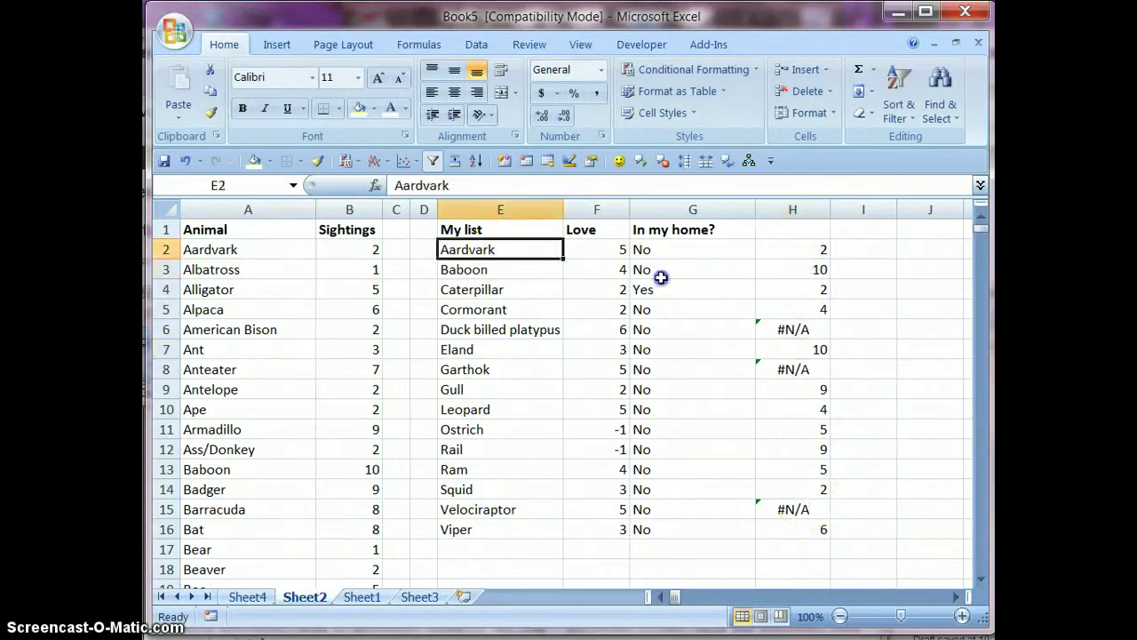
drag(500, 250, 662, 523)
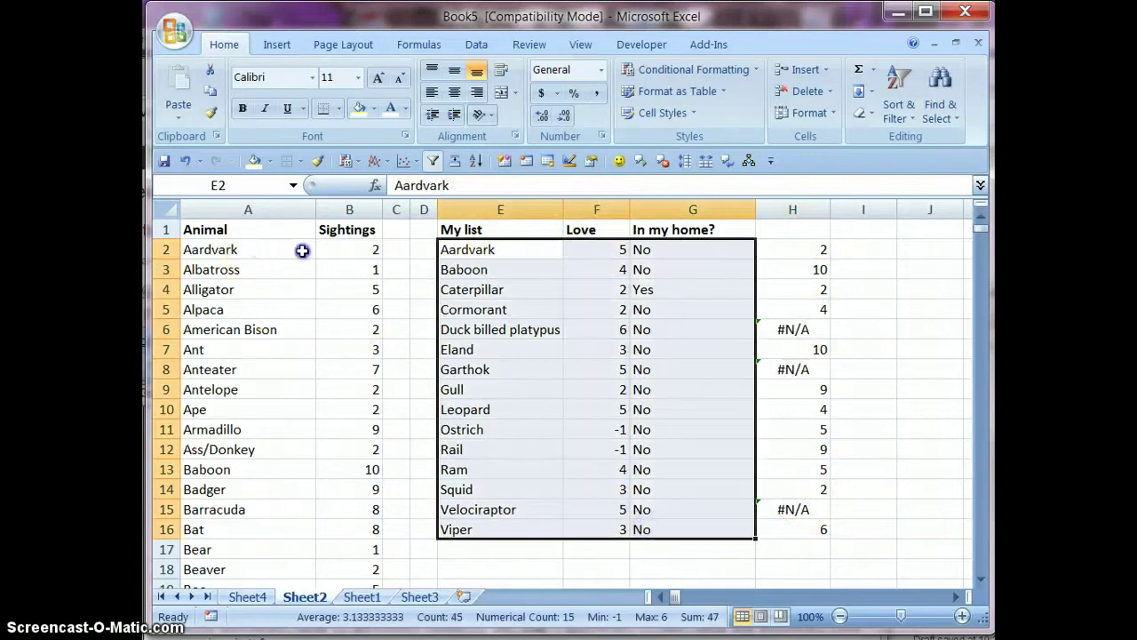
drag(302, 250, 371, 399)
scroll(362, 327, up, 2)
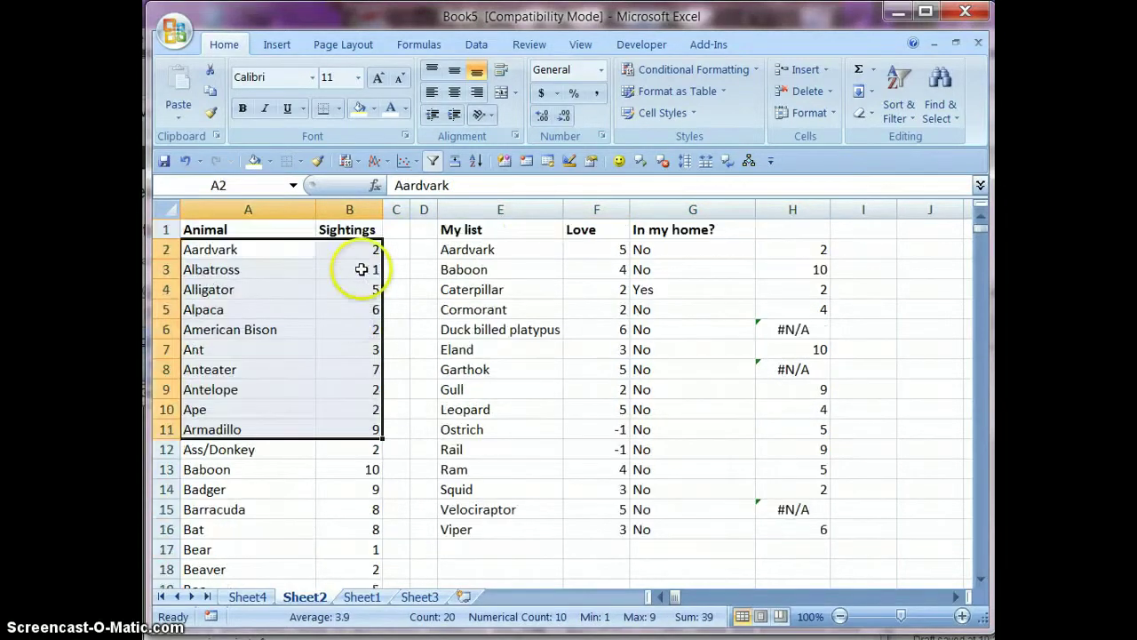
click(300, 250)
click(782, 250)
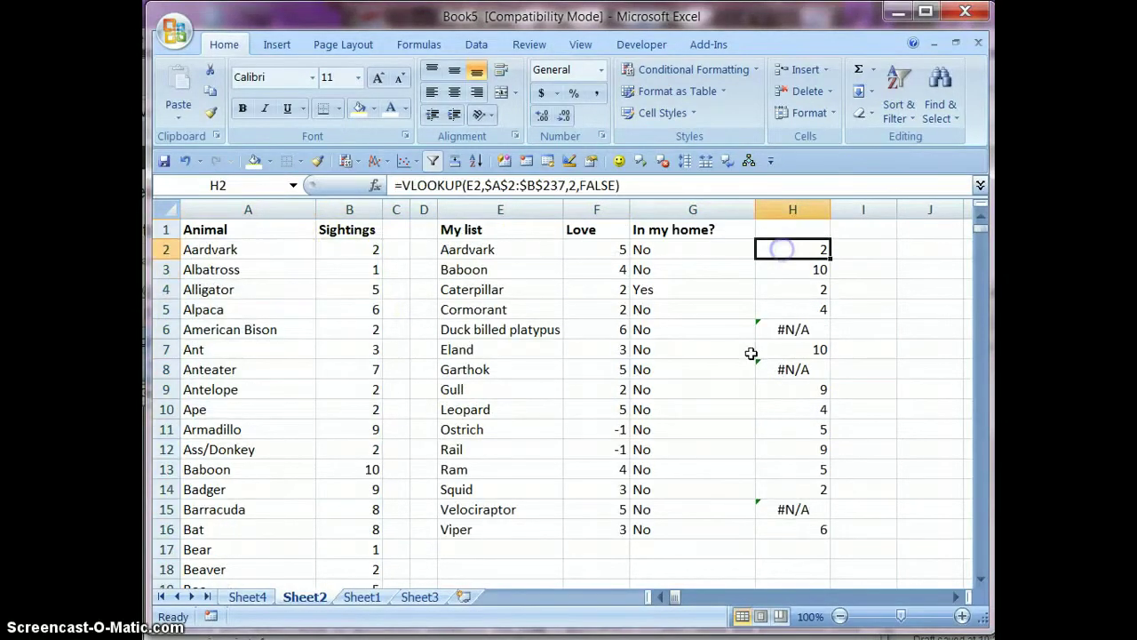
Check the #N/A lookup results against their animals in rows 6, 8 and 15.
drag(775, 331, 507, 330)
drag(498, 369, 785, 363)
drag(793, 509, 512, 512)
click(766, 528)
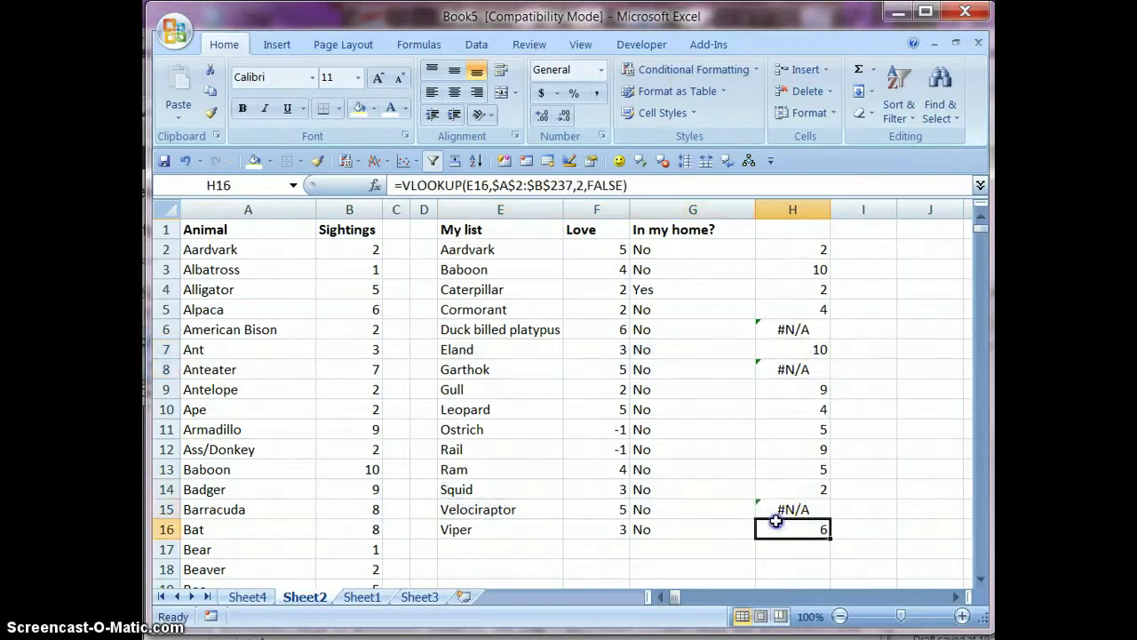
click(777, 510)
Enter =SUM(H2:H16) in H18 to total the looked-up sightings.
click(797, 565)
text(=sum()
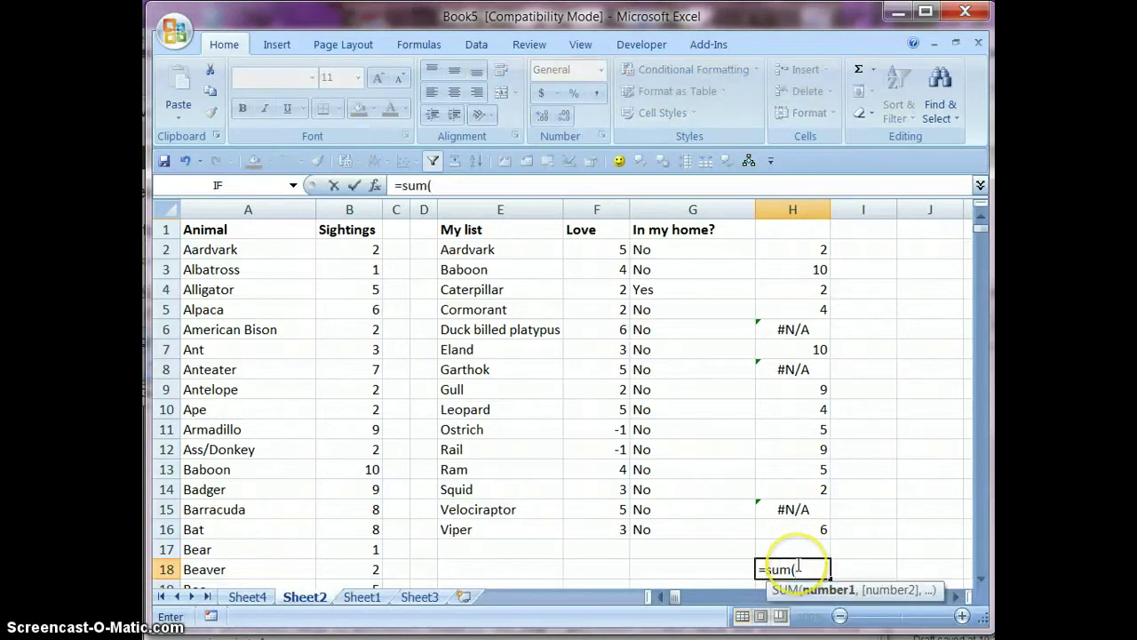
key(ctrl+shift+Up)
text())
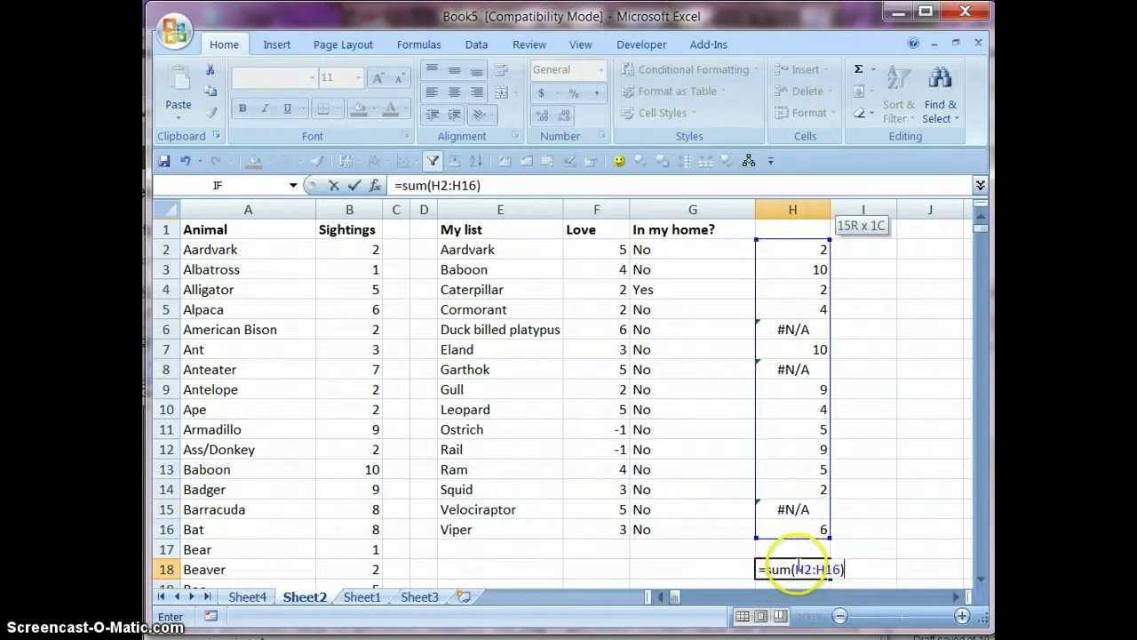
key(Return)
key(Up)
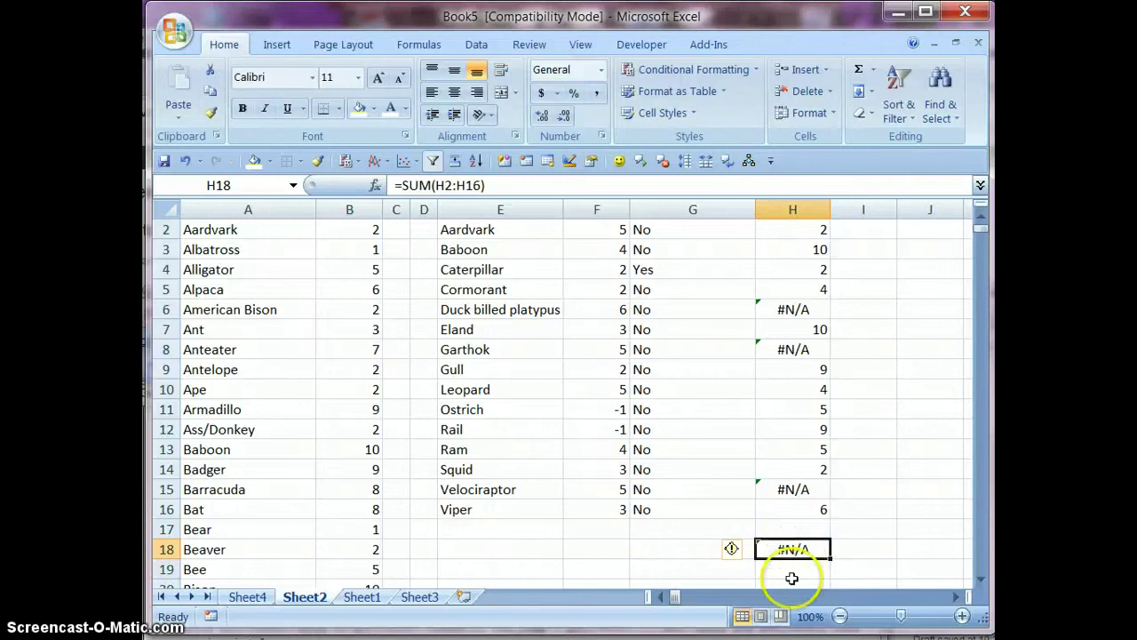
Clear the #N/A lookup formulas in H15, H8 and H6, check the total in H18 and clear it too.
click(806, 489)
key(Delete)
click(804, 350)
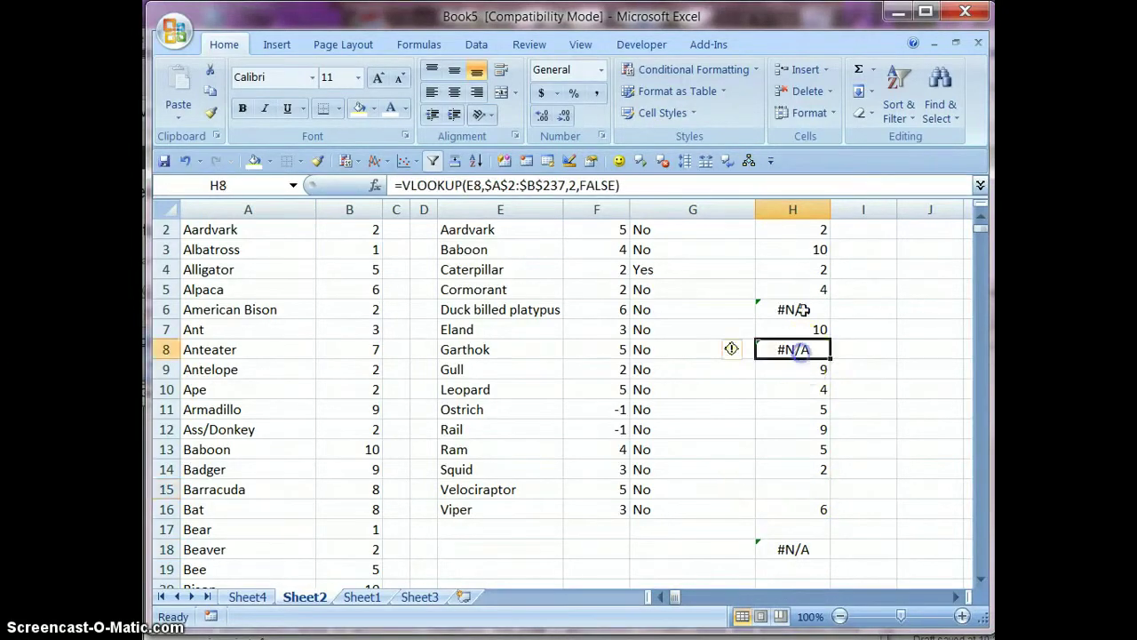
key(Delete)
click(805, 308)
key(Delete)
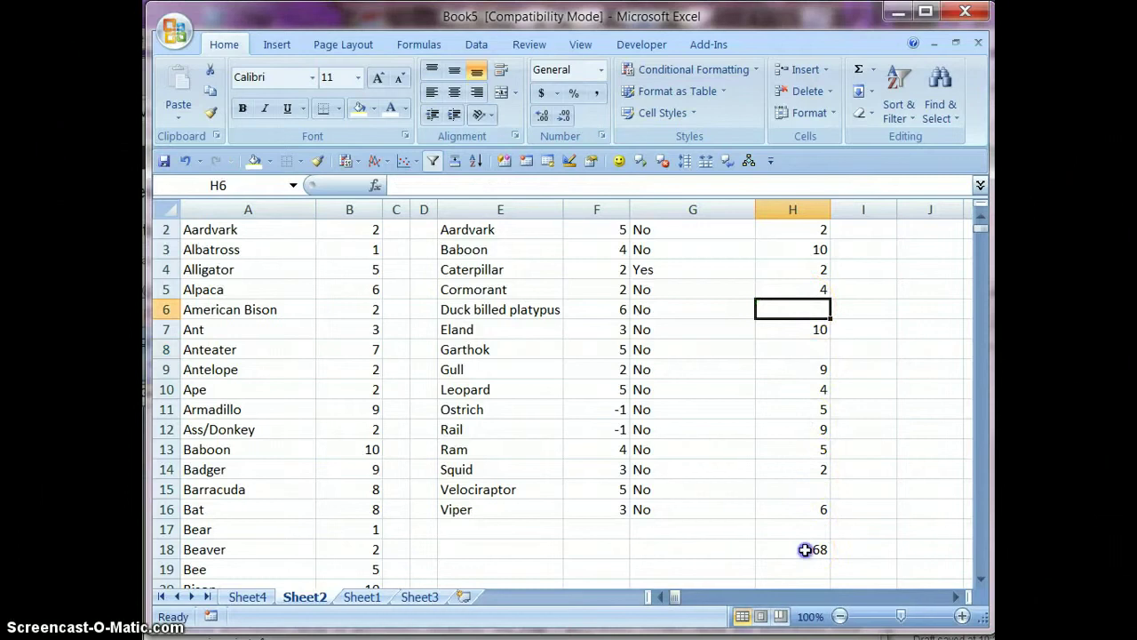
click(805, 548)
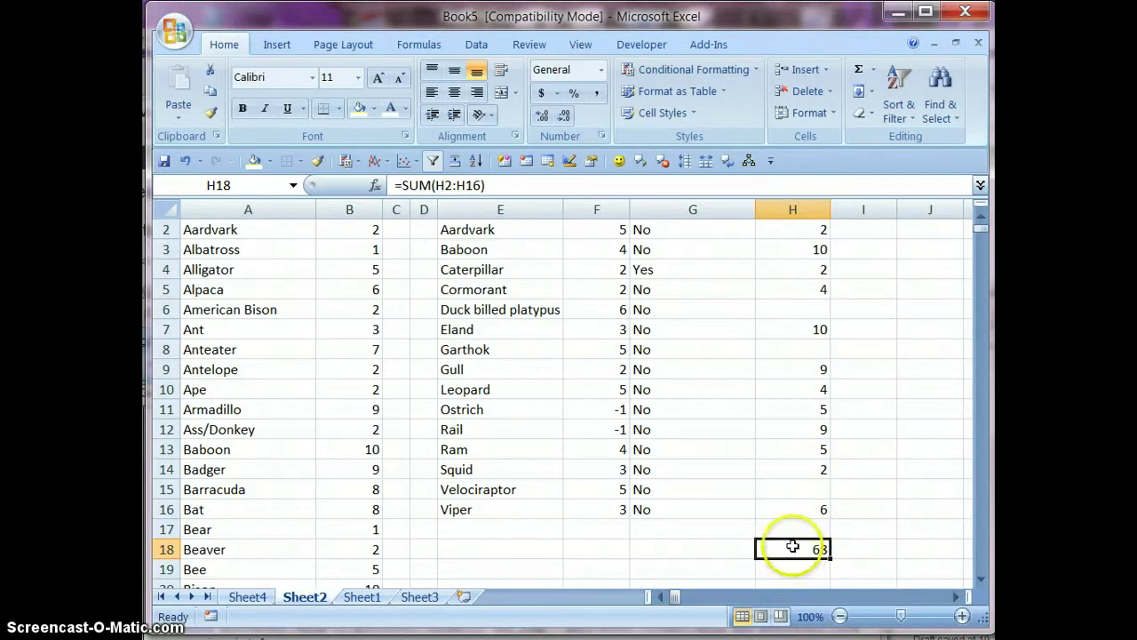
key(Delete)
scroll(799, 549, up, 1)
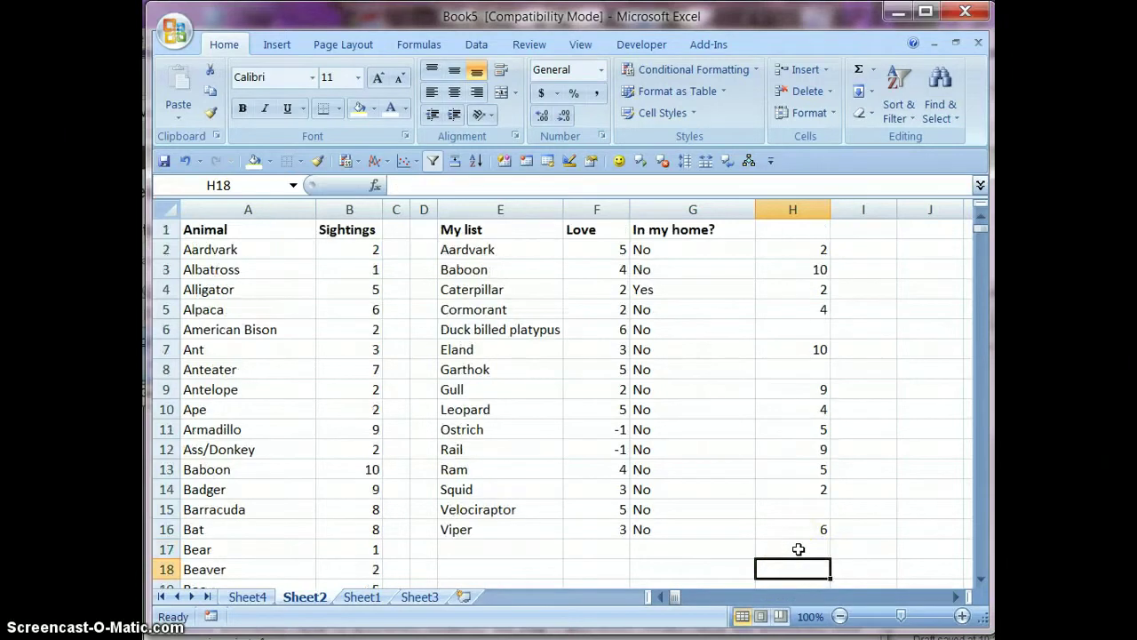
Undo the last four deletions, restoring the total in H18 and the lookup formulas in H6, H8 and H15.
key(ctrl+z)
key(ctrl+z)
key(ctrl+z)
key(ctrl+z)
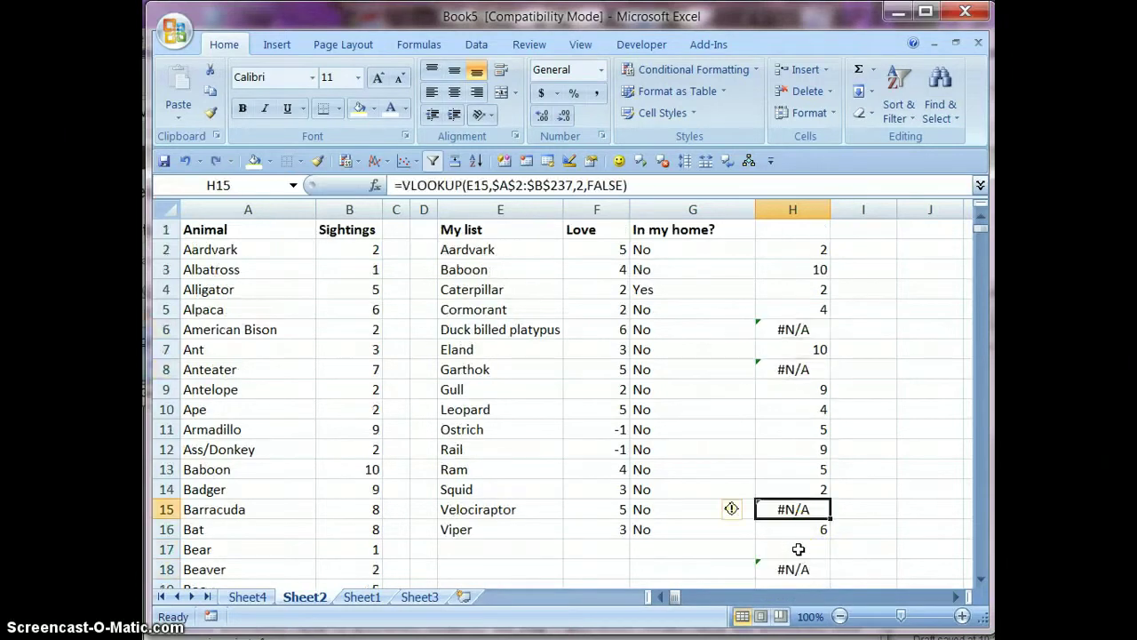
Change the range lookup argument of the VLOOKUP in H2 to TRUE for an approximate match.
click(797, 265)
click(796, 250)
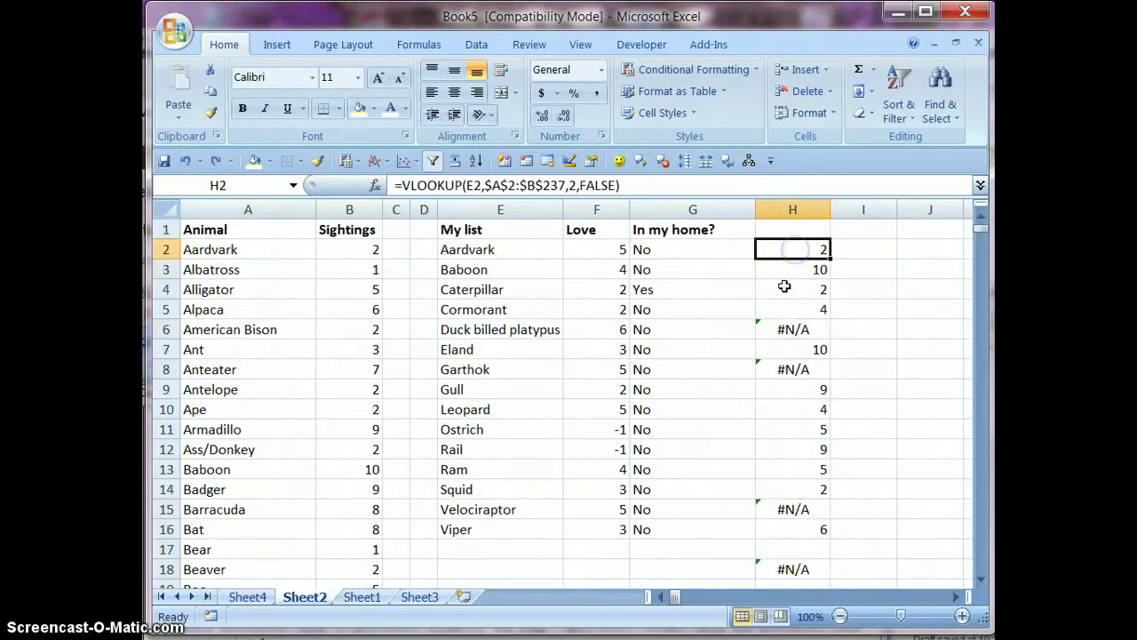
click(578, 185)
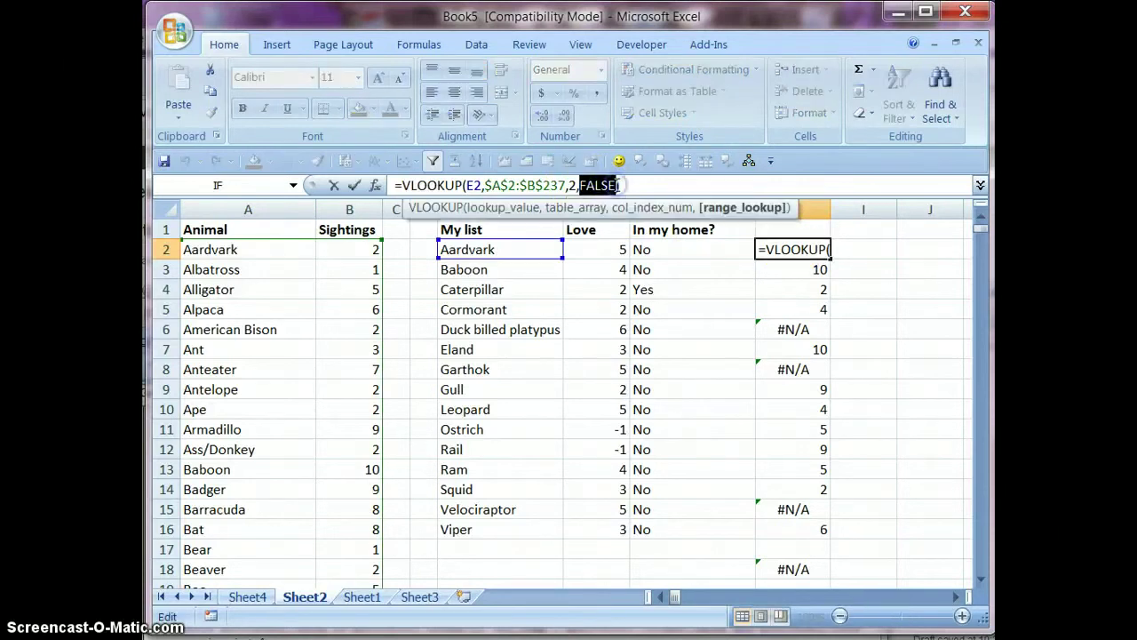
text(tue)
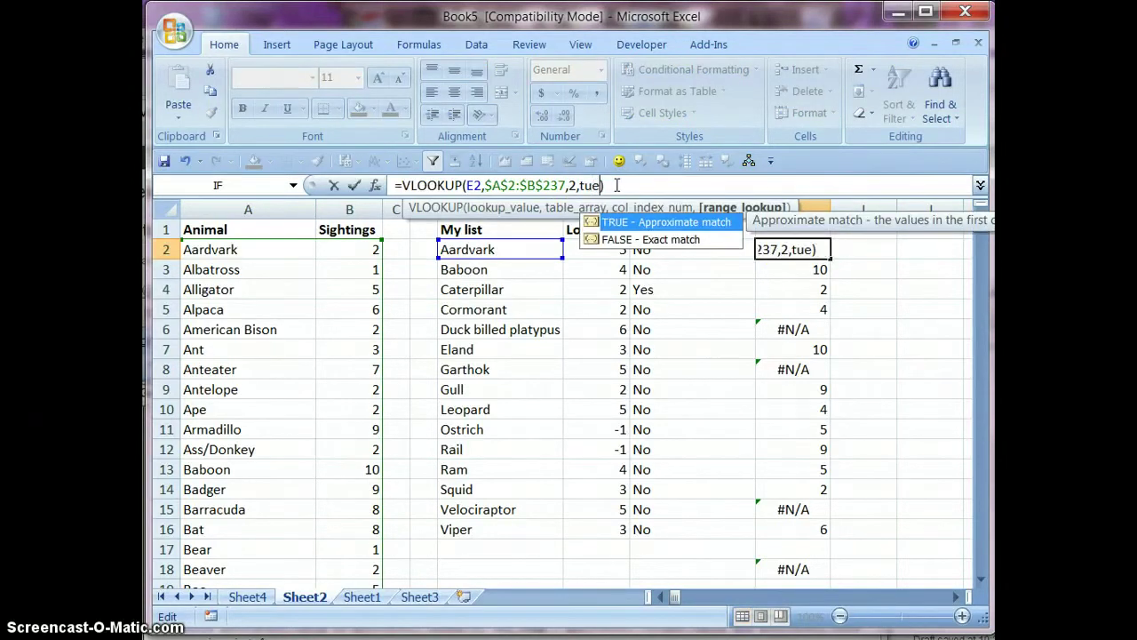
key(BackSpace)
text(ue)
key(Return)
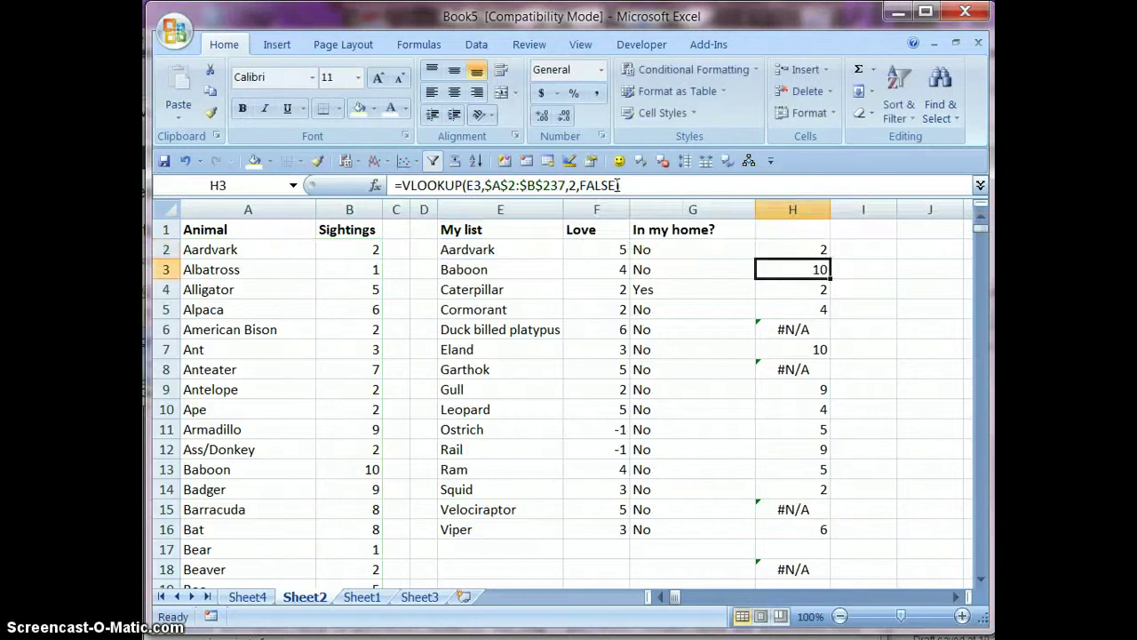
Copy the approximate-match formula from H2 down through H16 and check the SUM total in H18.
key(Up)
key(ctrl+c)
key(ctrl+shift+Down)
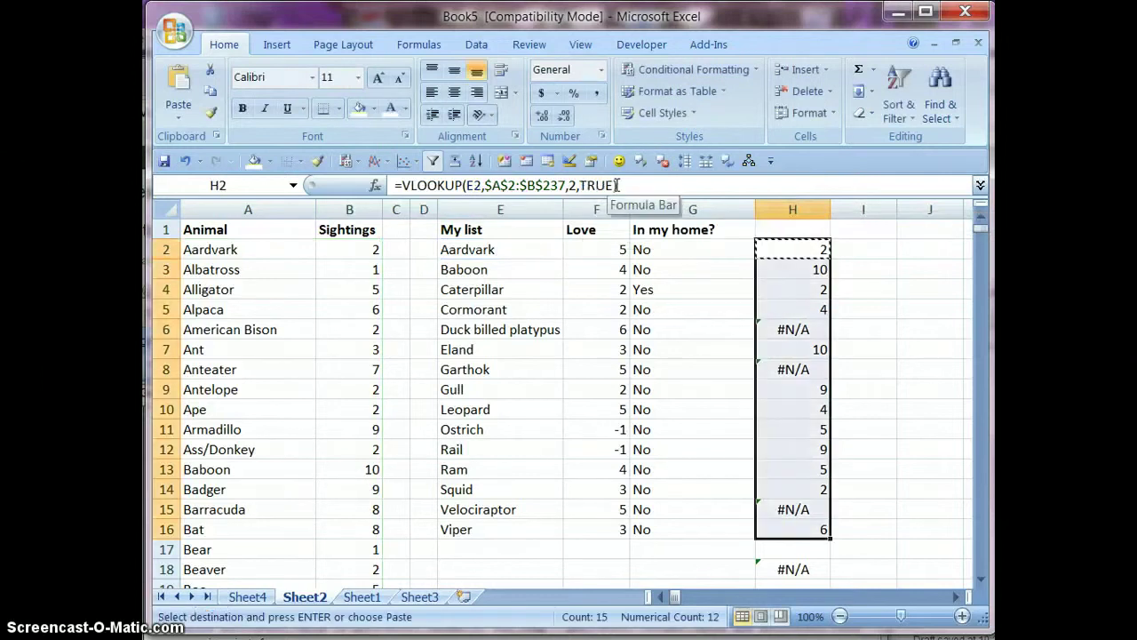
key(ctrl+v)
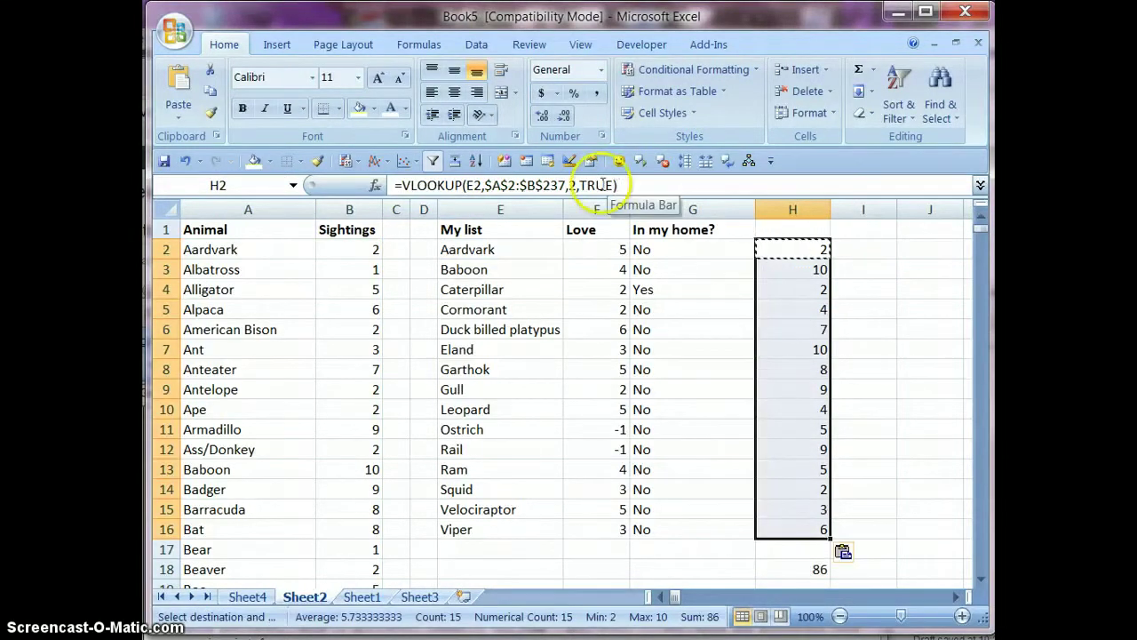
click(791, 571)
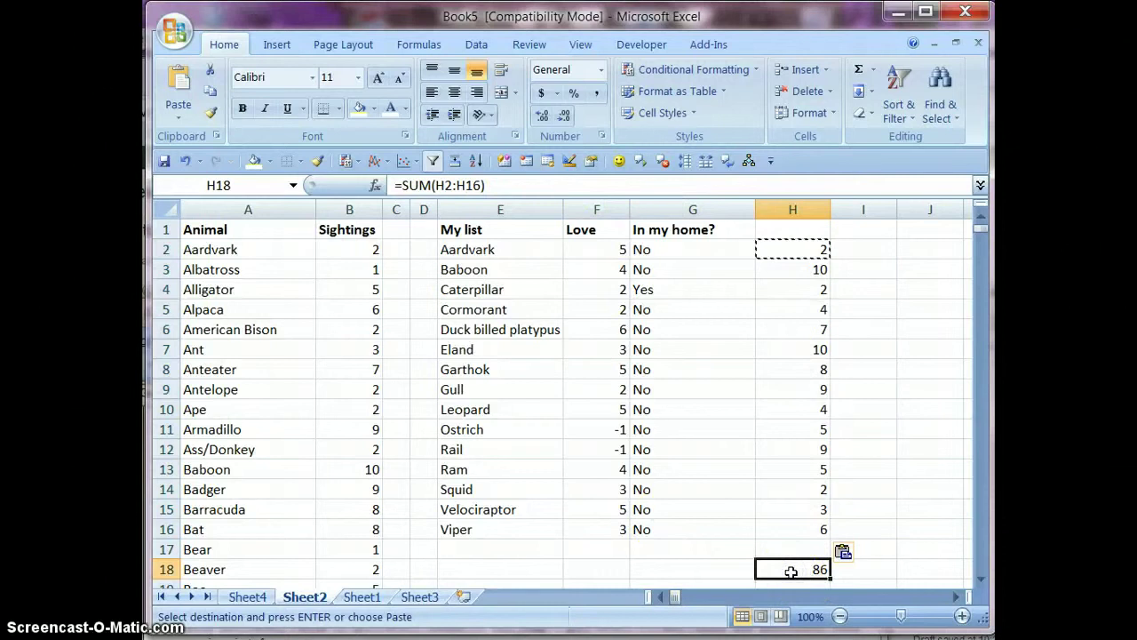
Set the column index of the VLOOKUP in H2 to 1 and copy the formula down through H16.
click(793, 249)
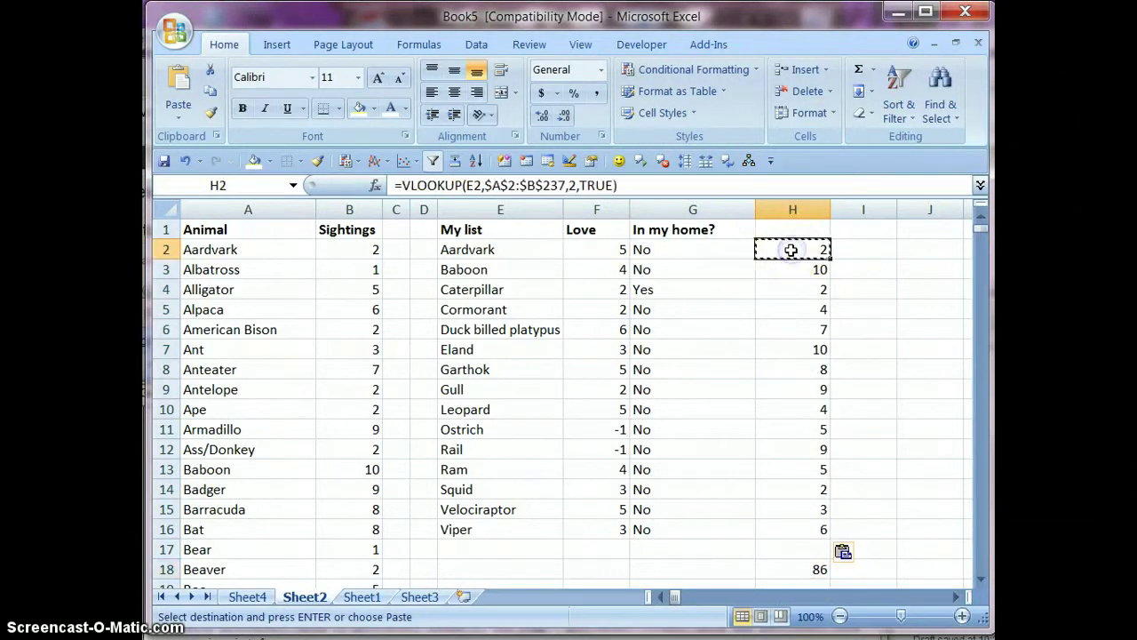
click(569, 185)
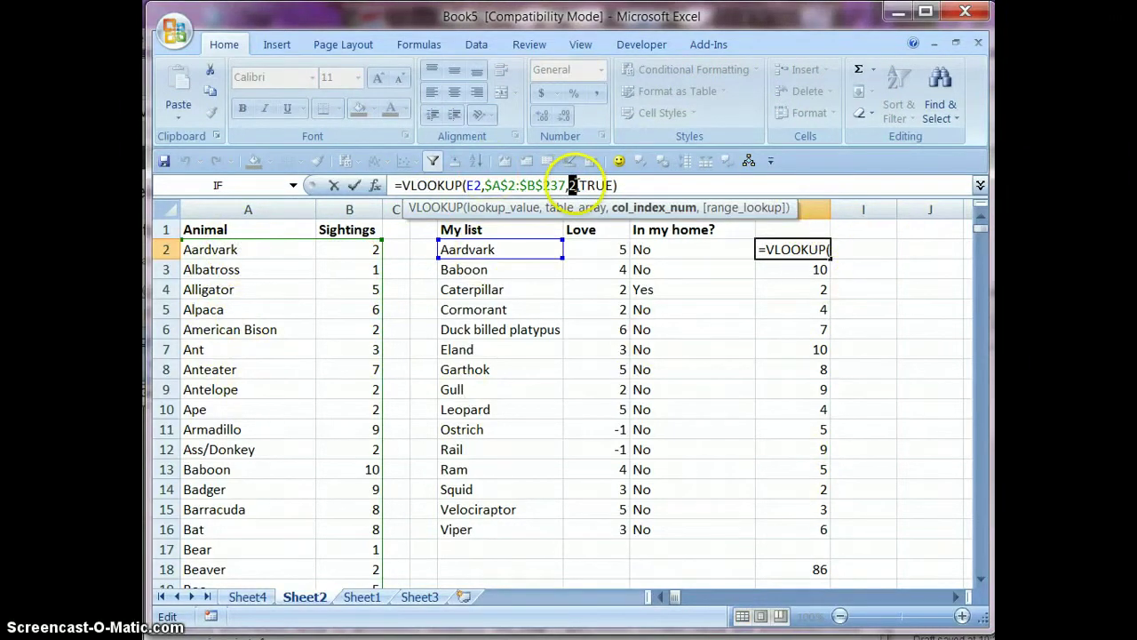
text(1)
key(Return)
key(Up)
key(ctrl+c)
key(ctrl+shift+Down)
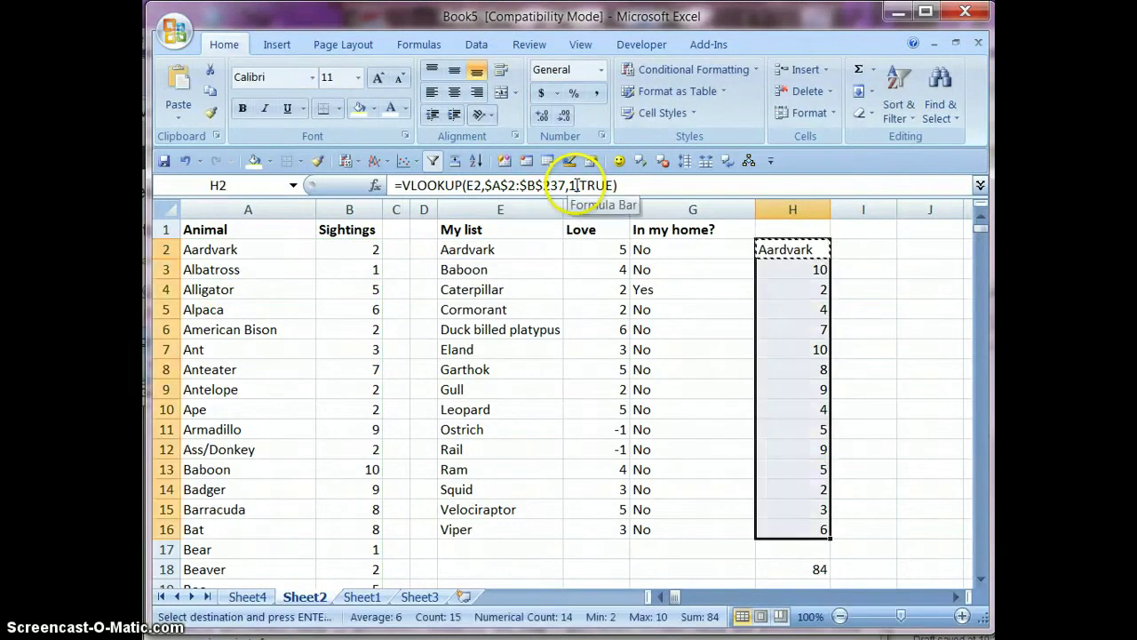
key(ctrl+v)
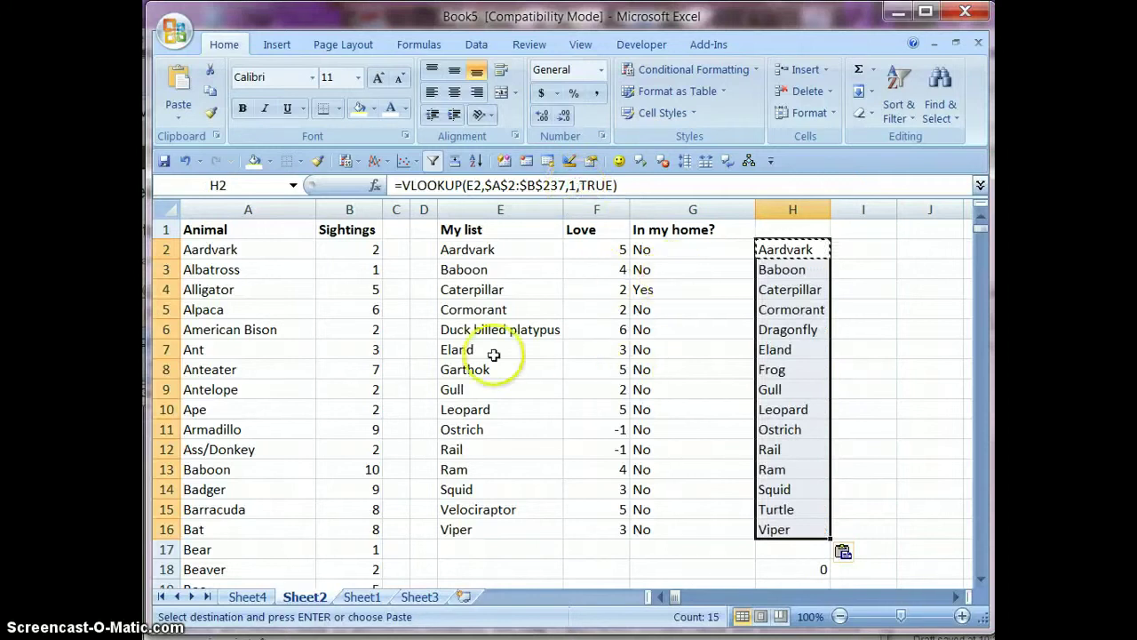
Compare the animals in My list with the looked-up names in rows 6, 15 and 8.
drag(491, 330, 805, 332)
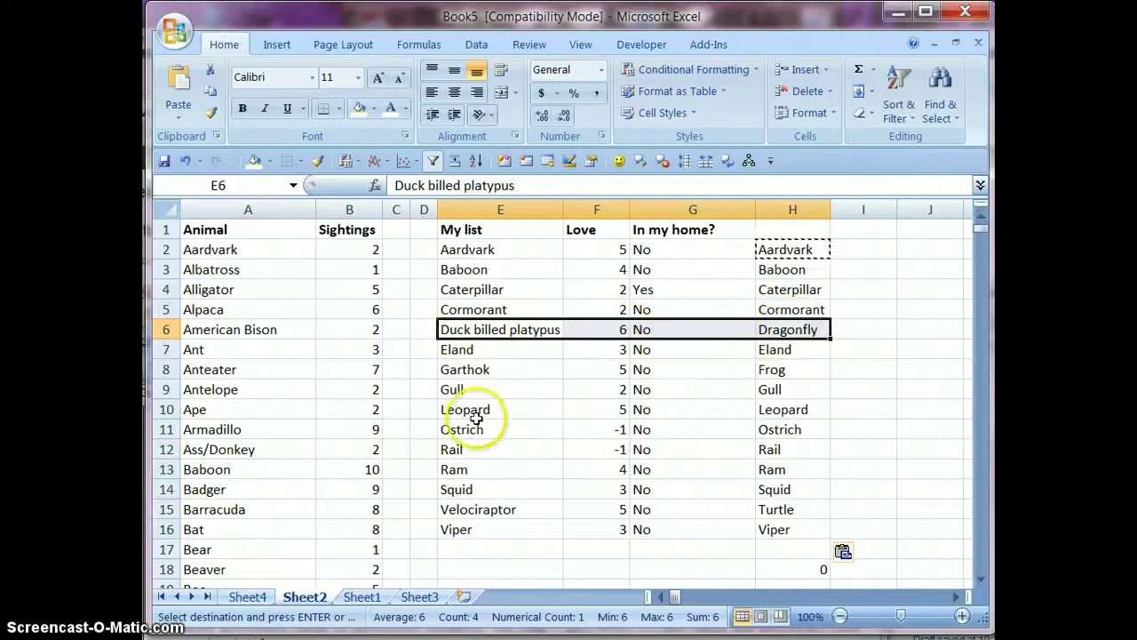
drag(488, 510, 774, 509)
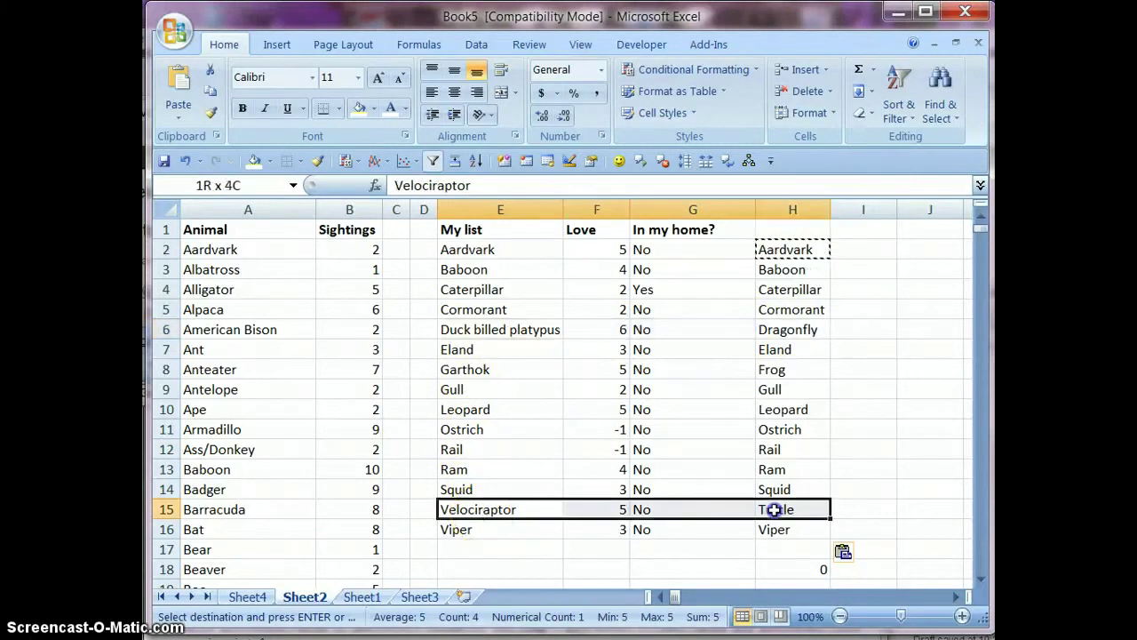
drag(480, 370, 806, 372)
Clear the SUM total in H18 and all remaining lookup formulas in column H.
click(789, 569)
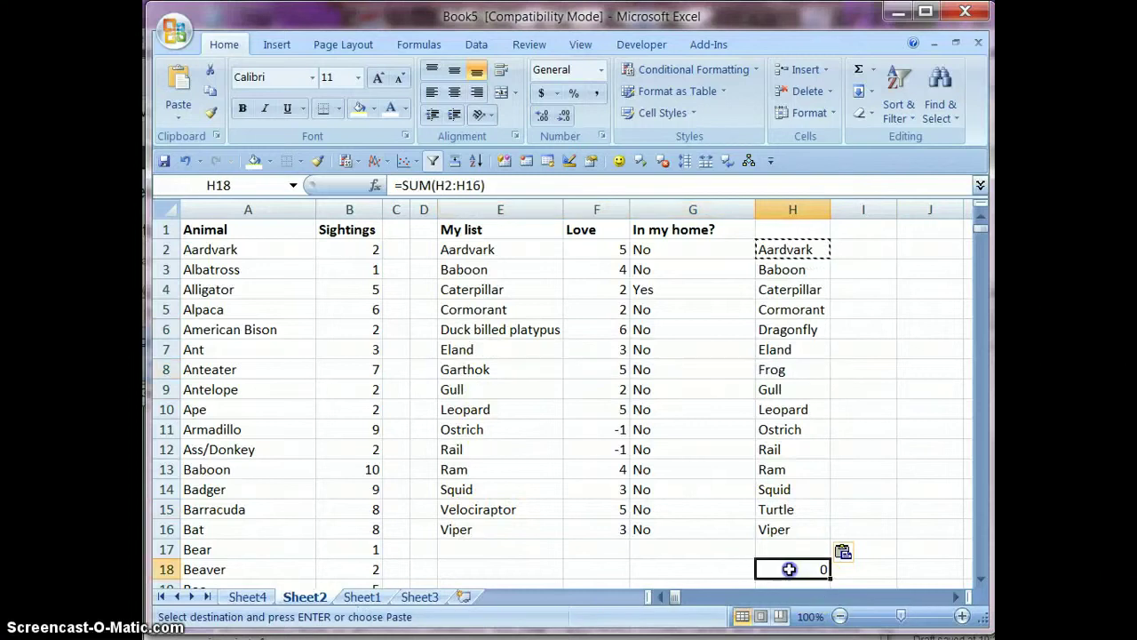
key(Delete)
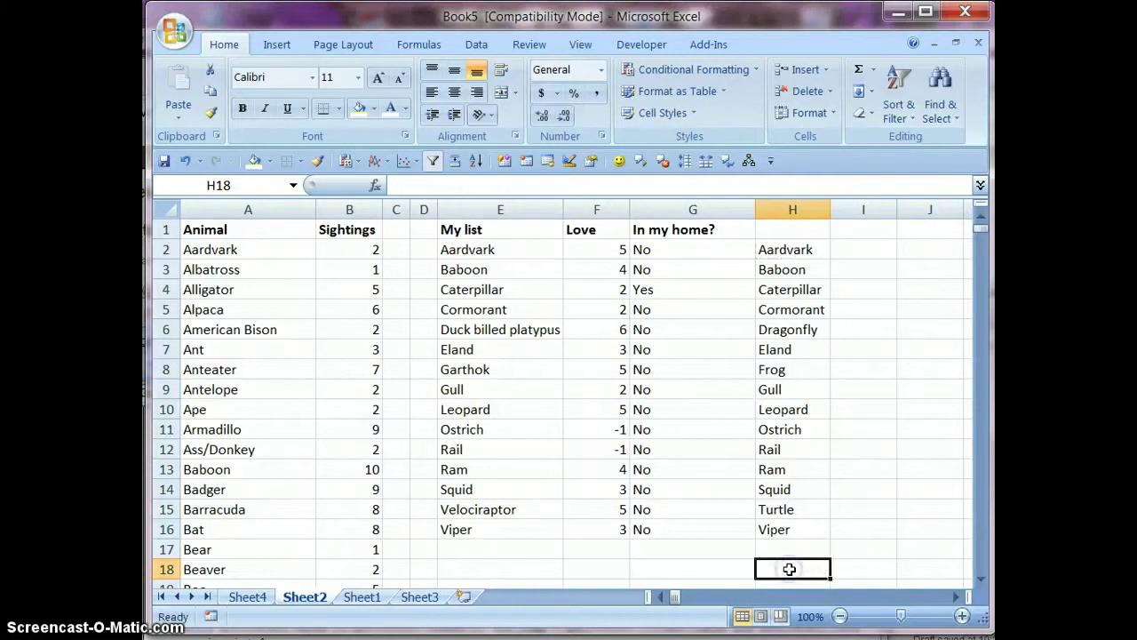
click(790, 212)
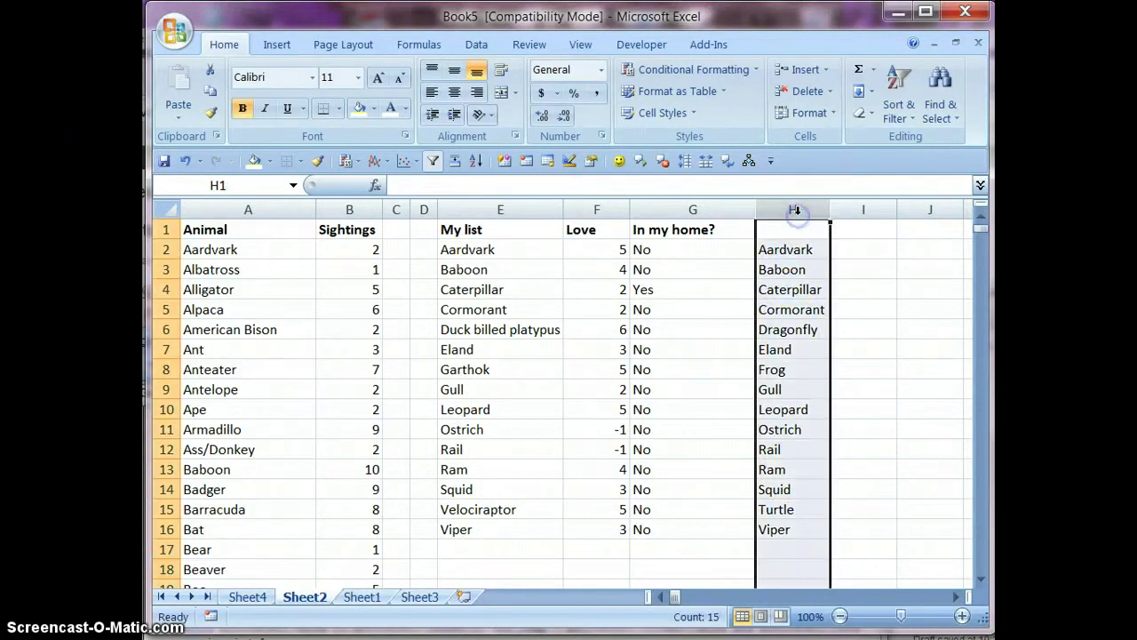
key(Delete)
Run the Compare lists macro from E2, entering column 1 as the column with the correct names.
click(500, 252)
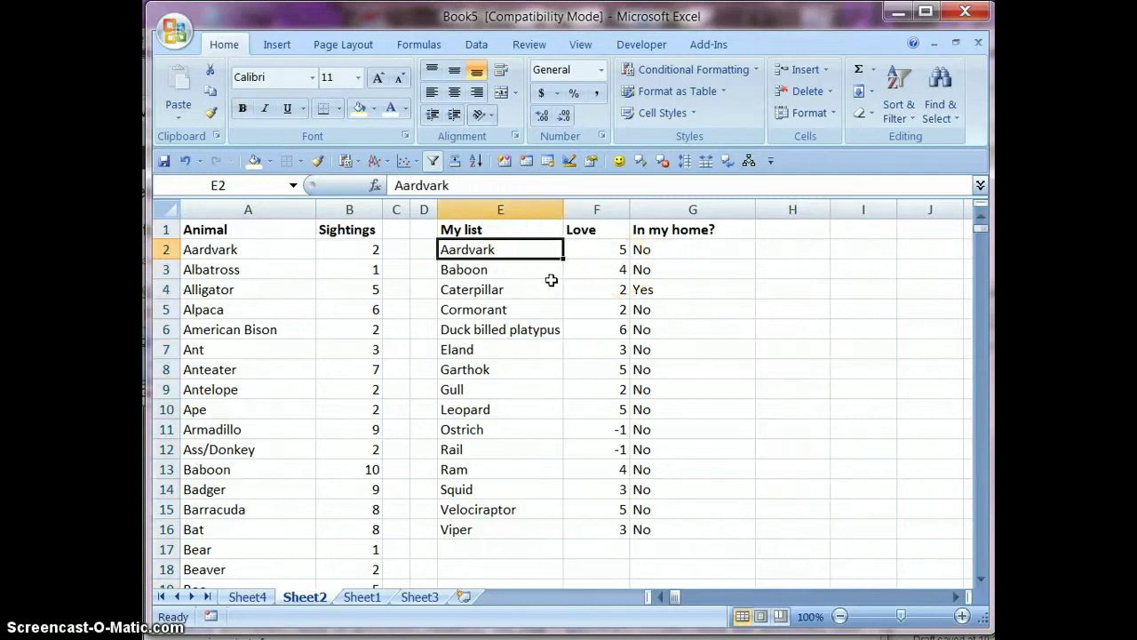
key(ctrl+m)
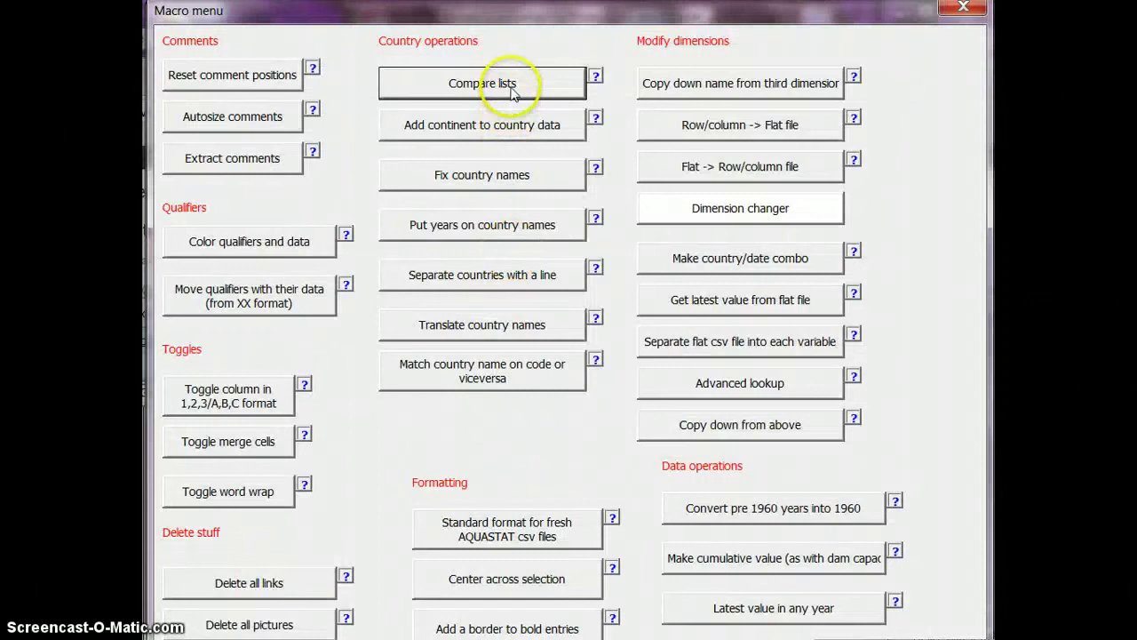
click(512, 88)
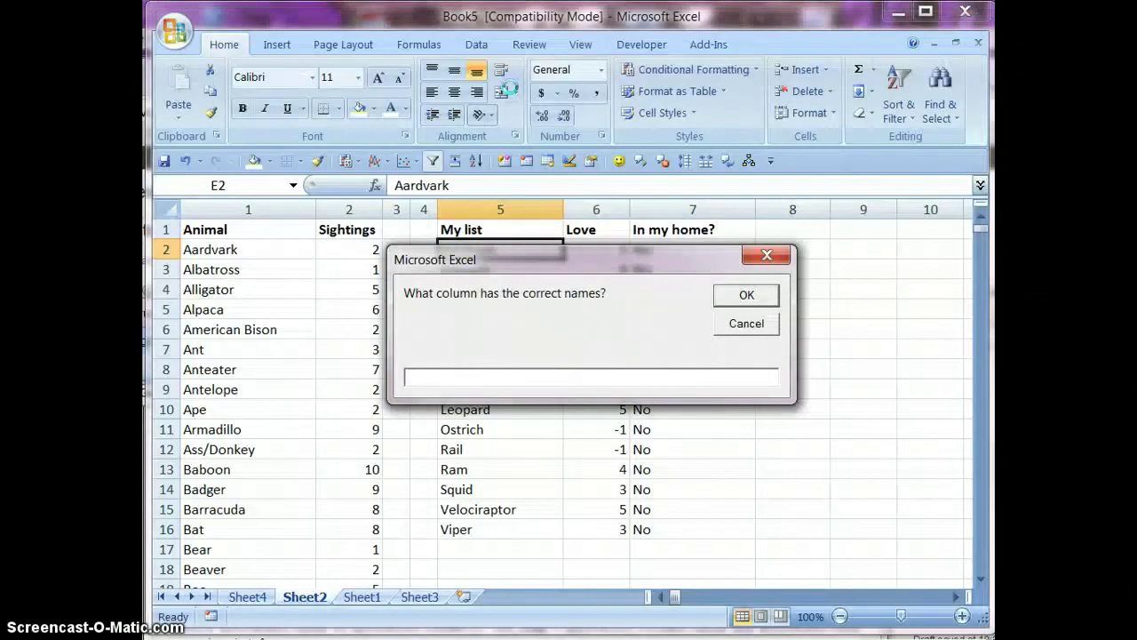
drag(551, 270, 467, 352)
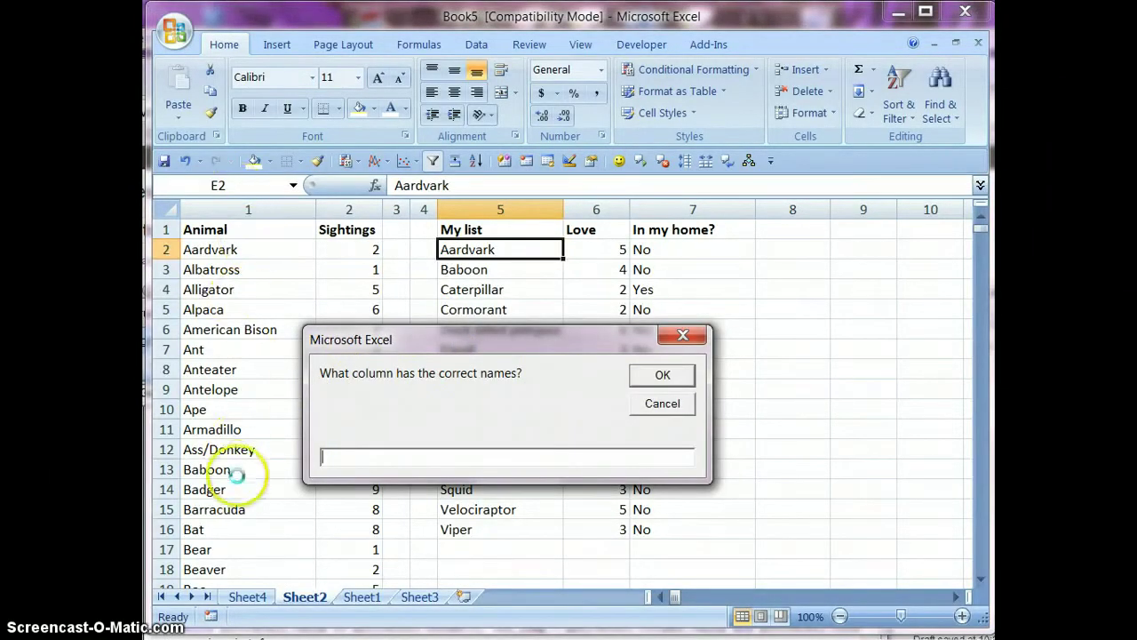
click(376, 455)
text(1)
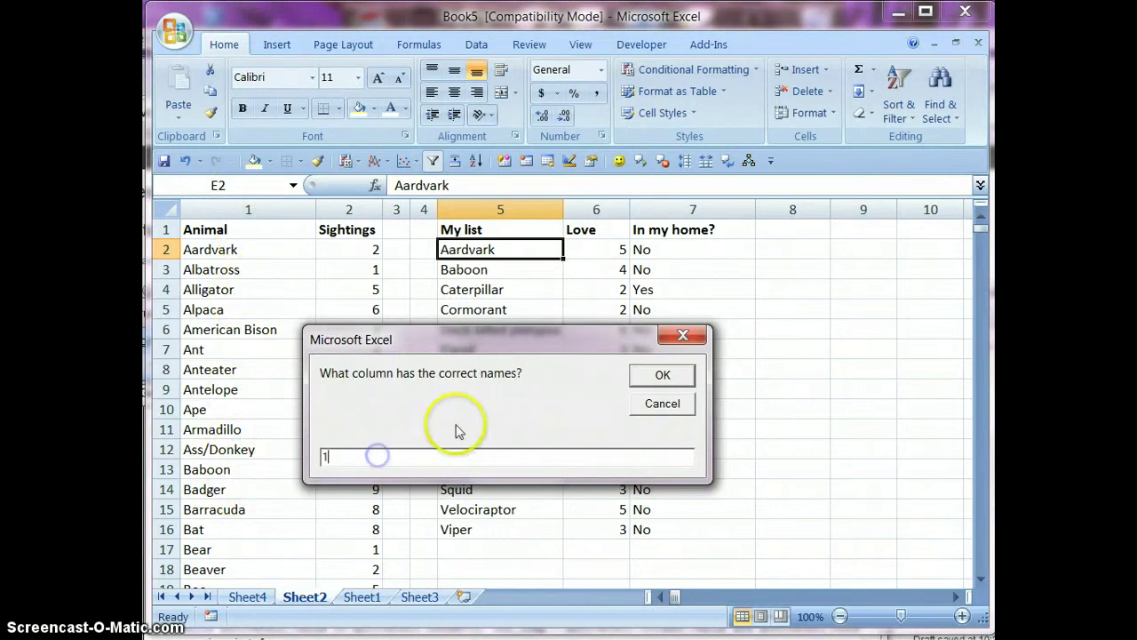
click(676, 378)
Set the number of data columns for the comparison to 2 and have the matches moved to the top.
drag(495, 255, 499, 313)
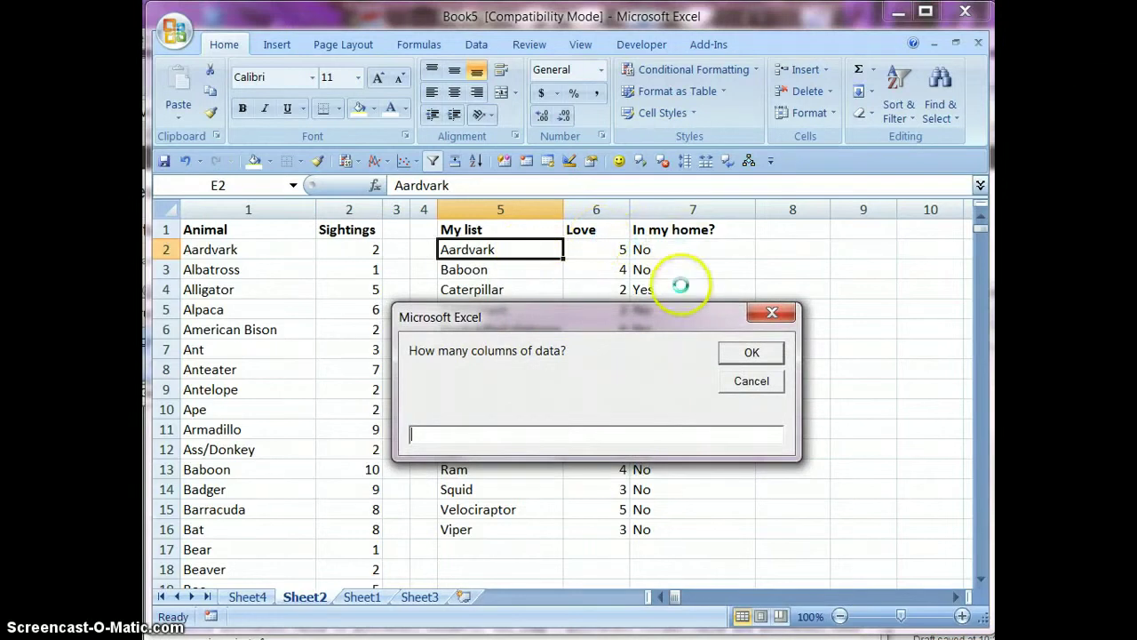
text(2)
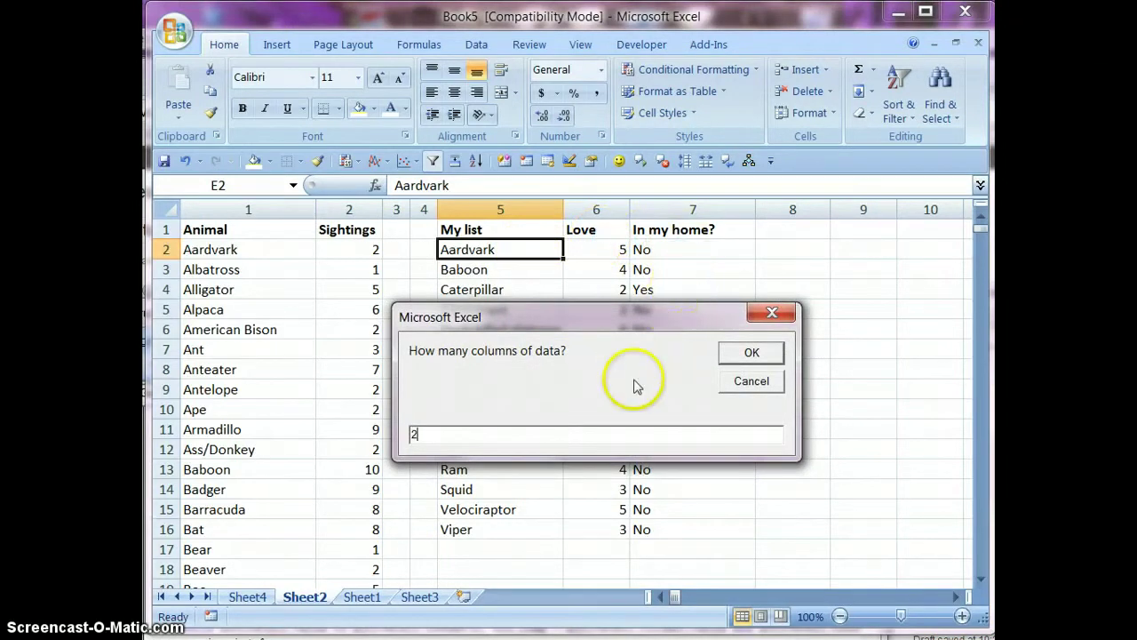
click(765, 360)
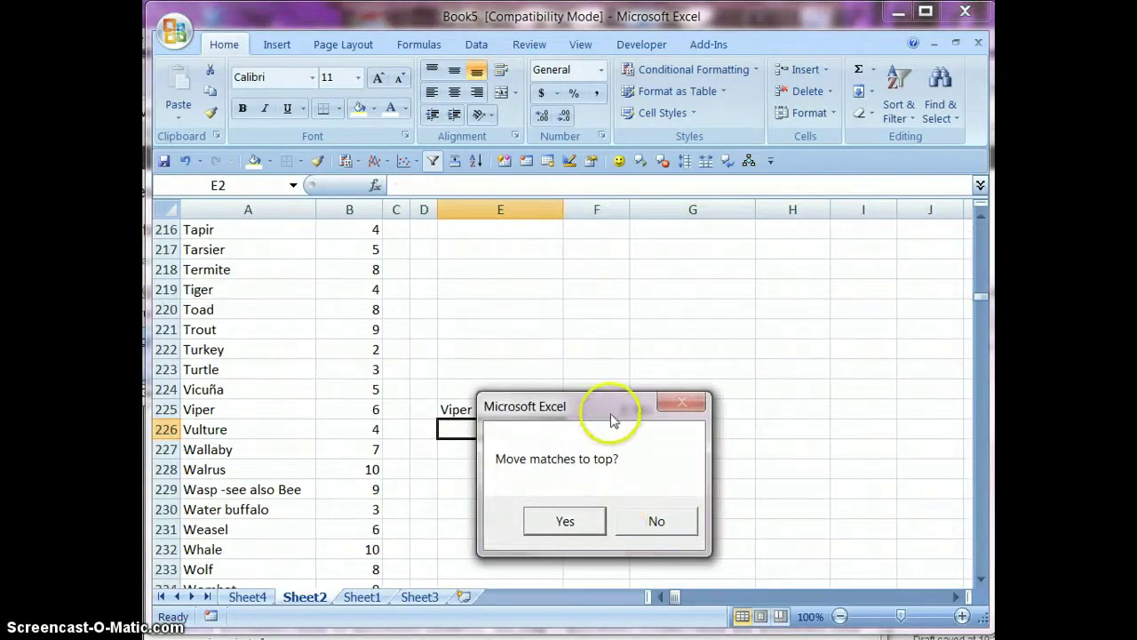
drag(610, 413, 766, 458)
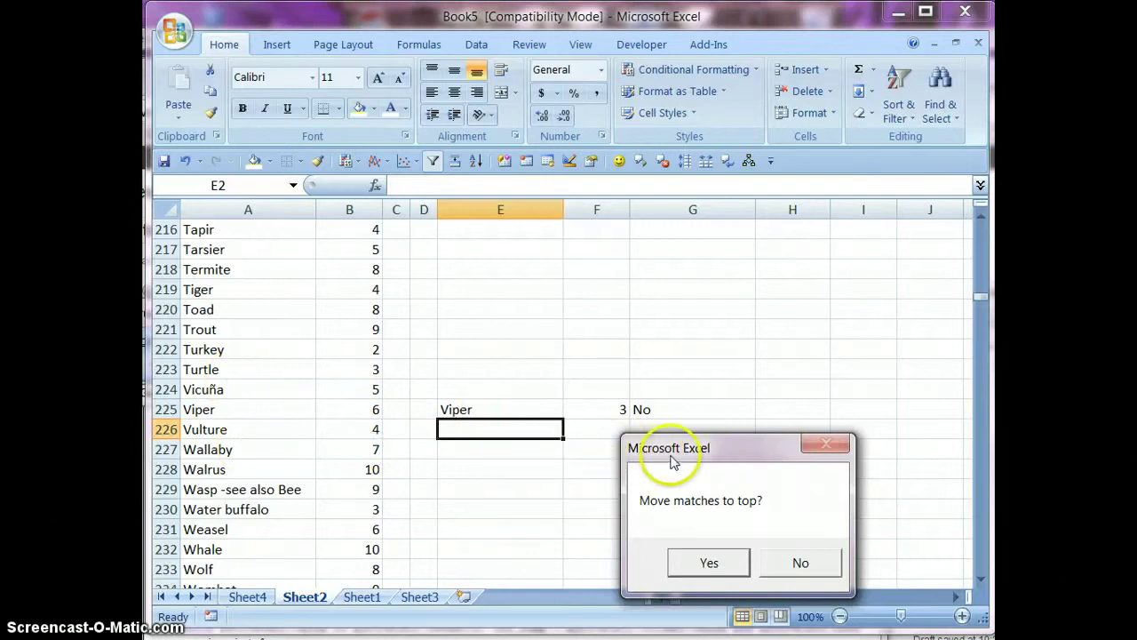
drag(671, 460, 536, 476)
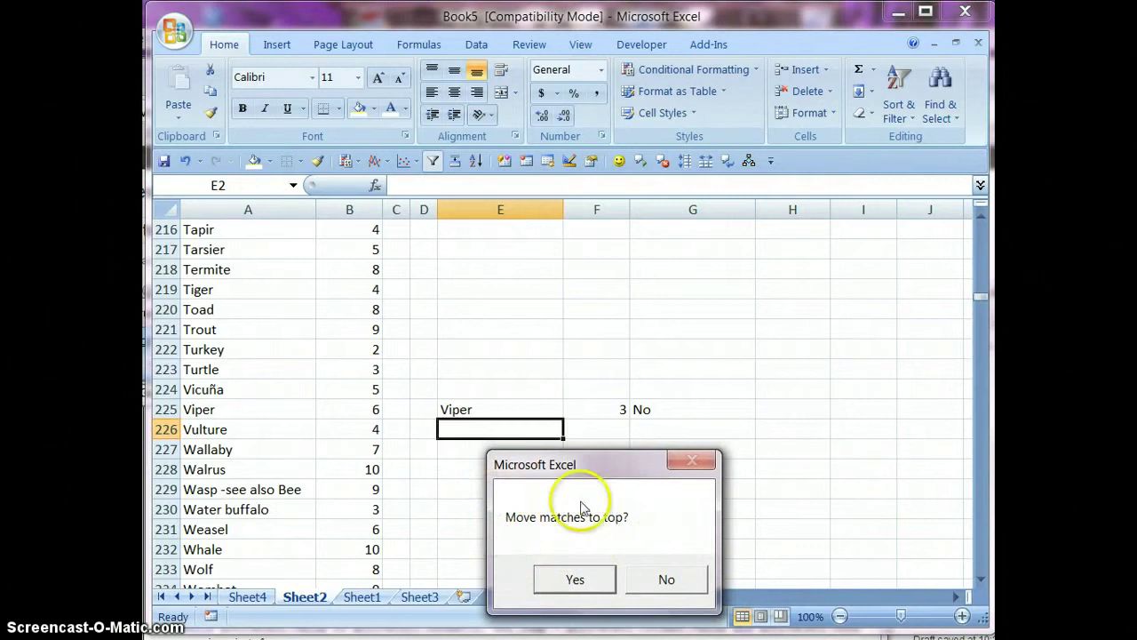
click(575, 580)
Examine the matched block in rows 2 to 13, the unmatched entries in rows 14 to 16 and the leftover animals from row 17.
drag(254, 249, 665, 467)
drag(275, 491, 635, 533)
scroll(634, 534, down, 3)
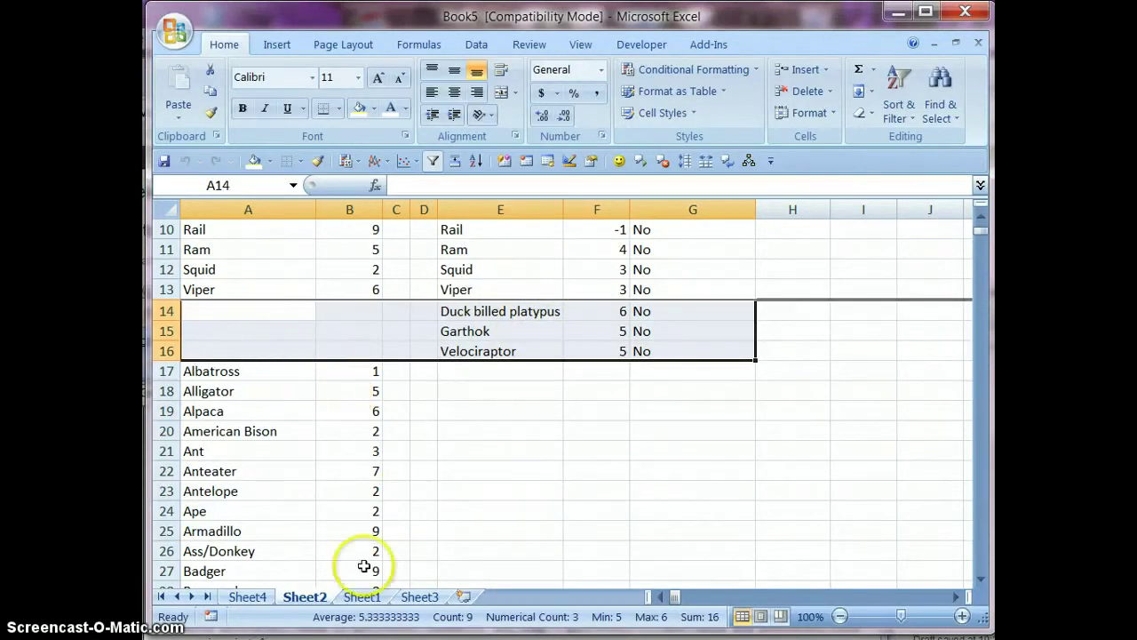
click(265, 370)
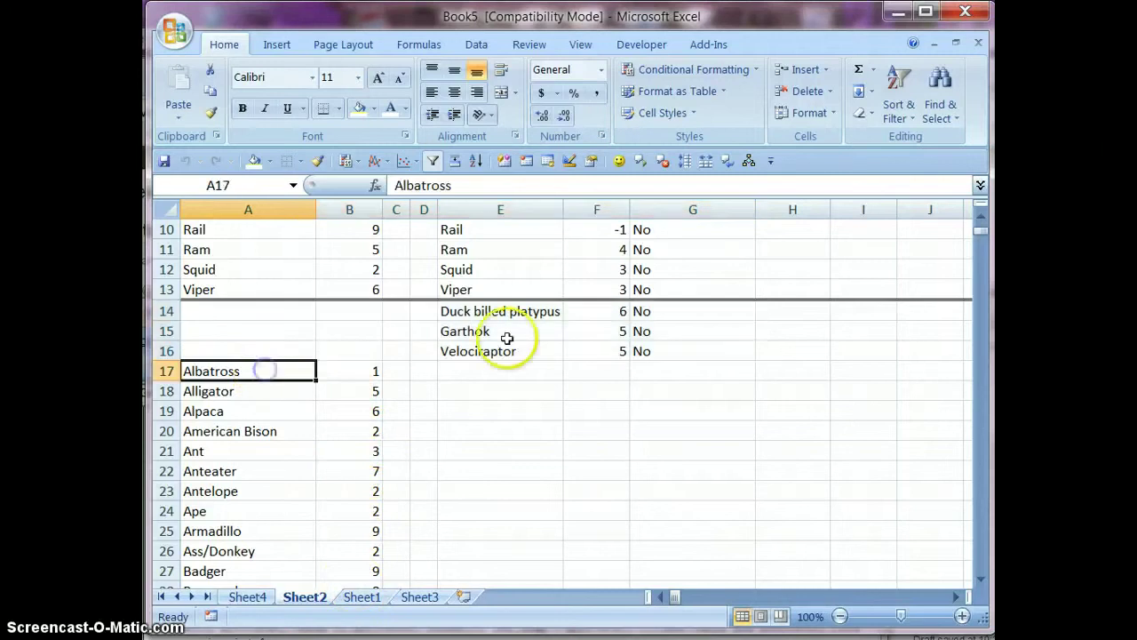
click(470, 310)
scroll(470, 310, up, 3)
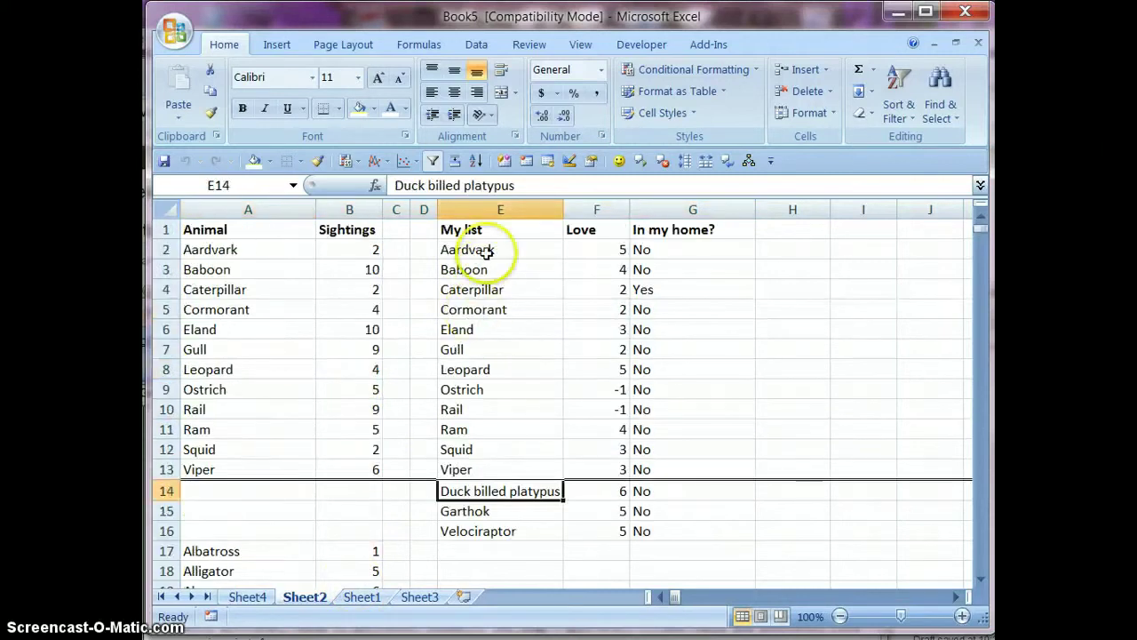
Review the Love and In my home? data beside the matched animals and the My list entries without a match.
click(514, 249)
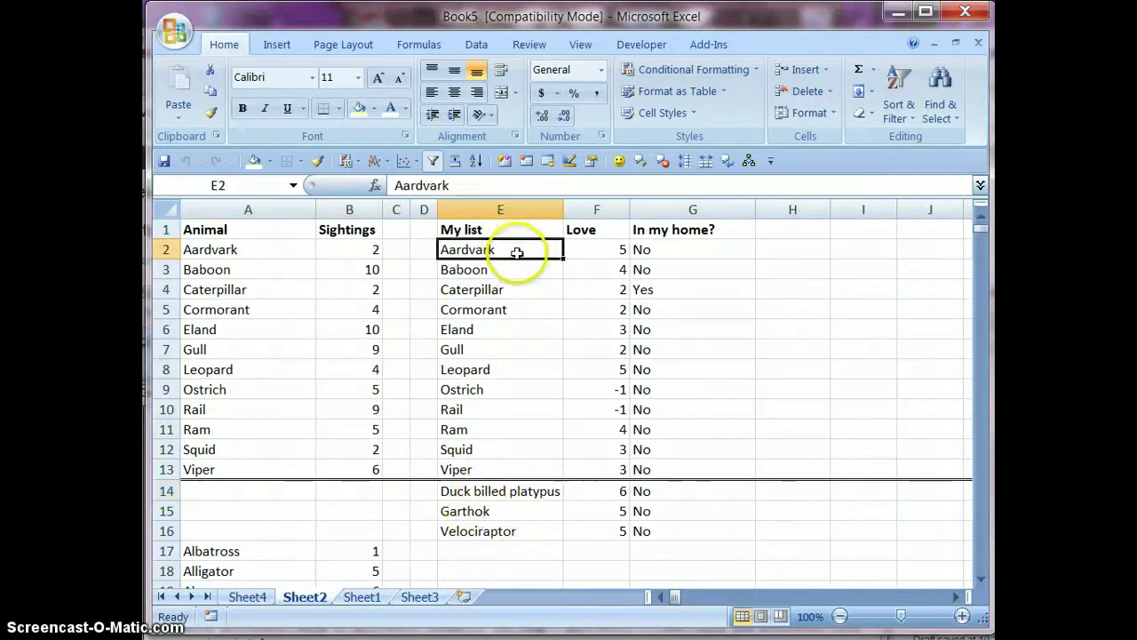
click(612, 258)
click(478, 491)
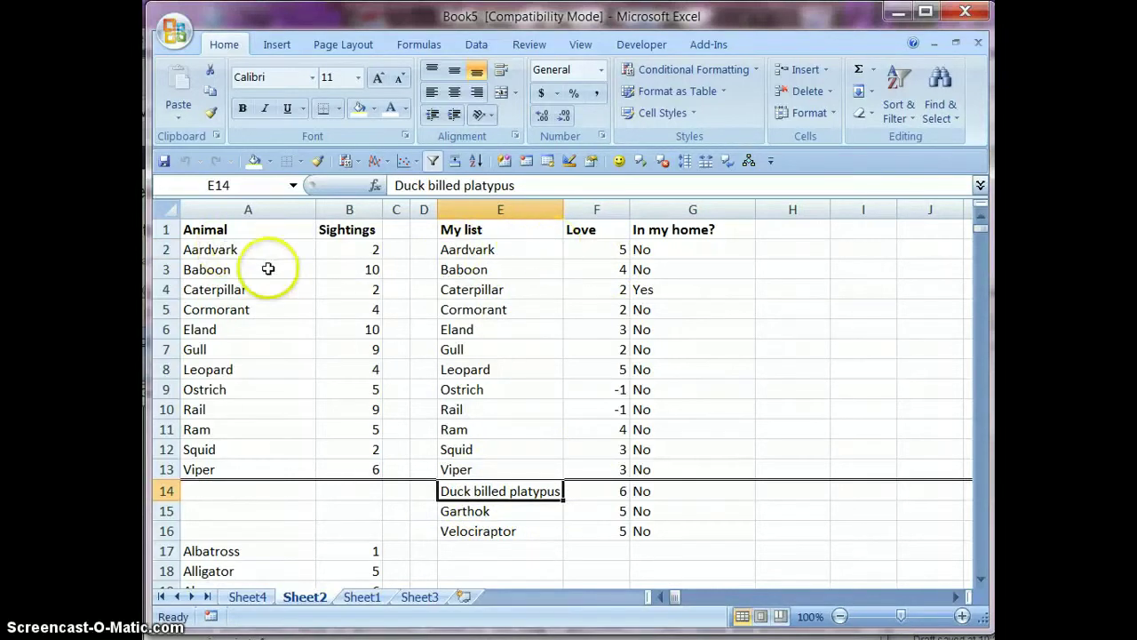
click(546, 250)
click(640, 251)
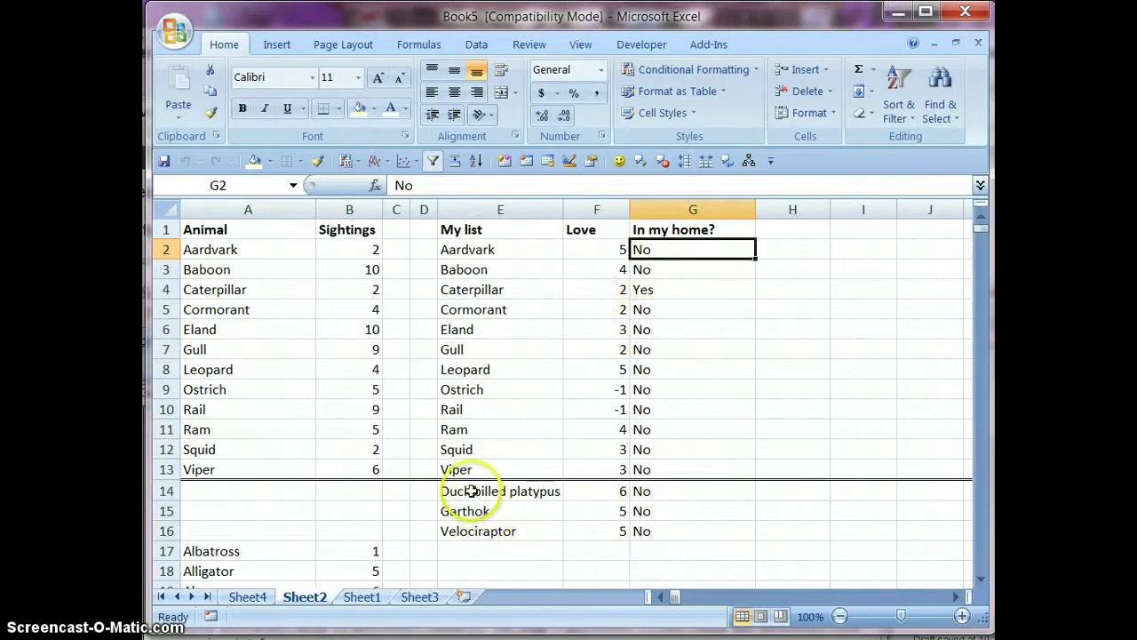
drag(606, 252, 613, 469)
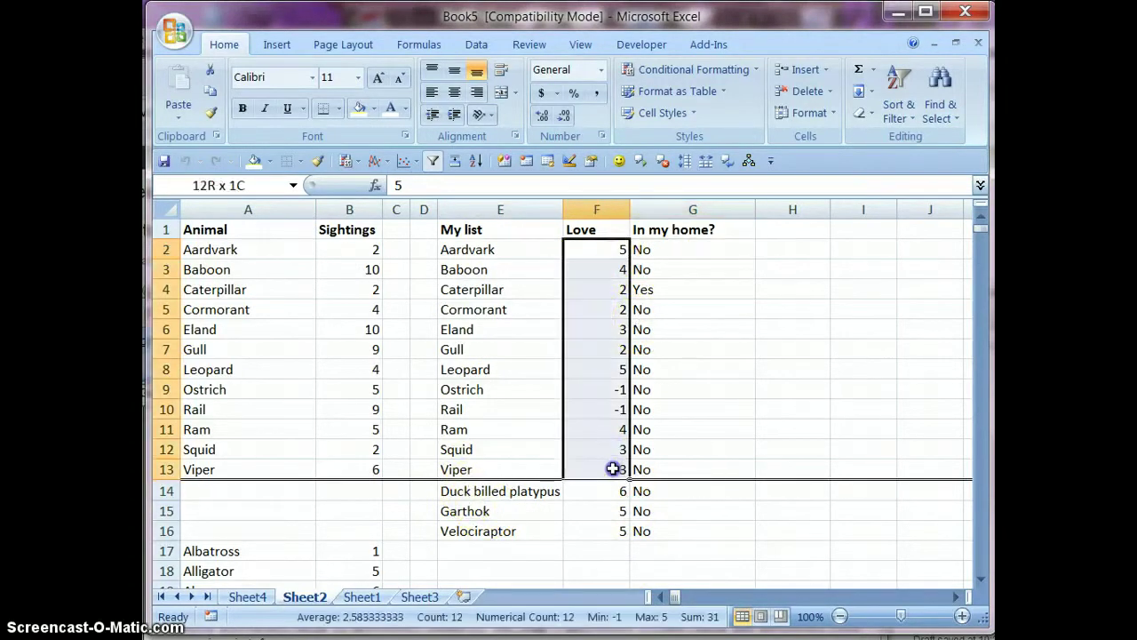
click(449, 495)
drag(449, 494, 746, 533)
Delete the My list column E from the compared data.
click(540, 210)
right_click(540, 213)
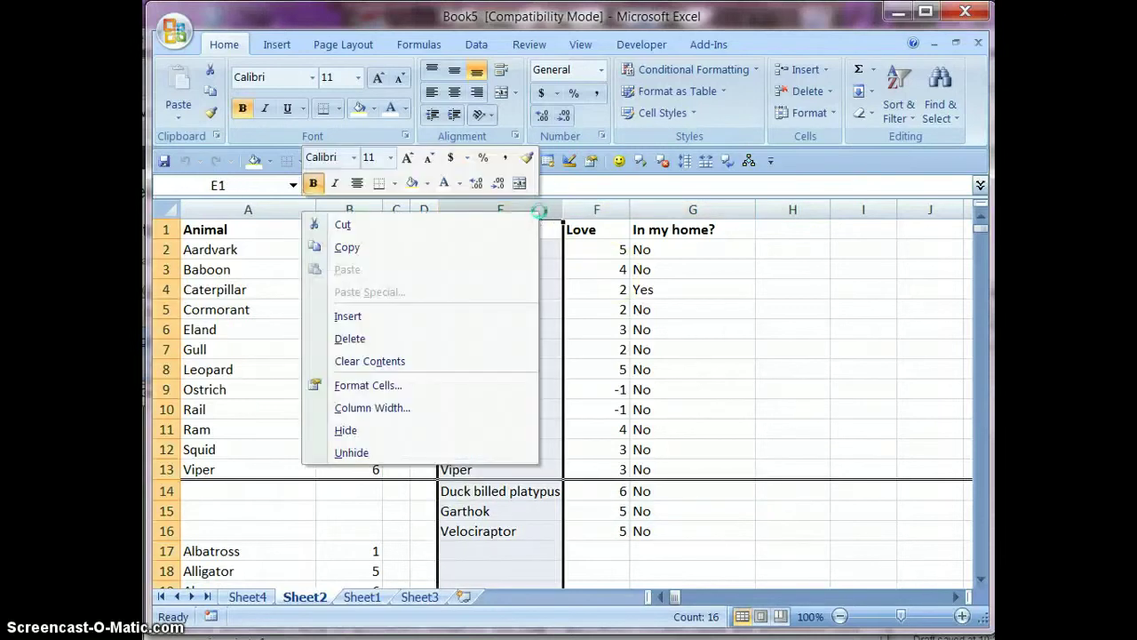
click(350, 338)
click(214, 289)
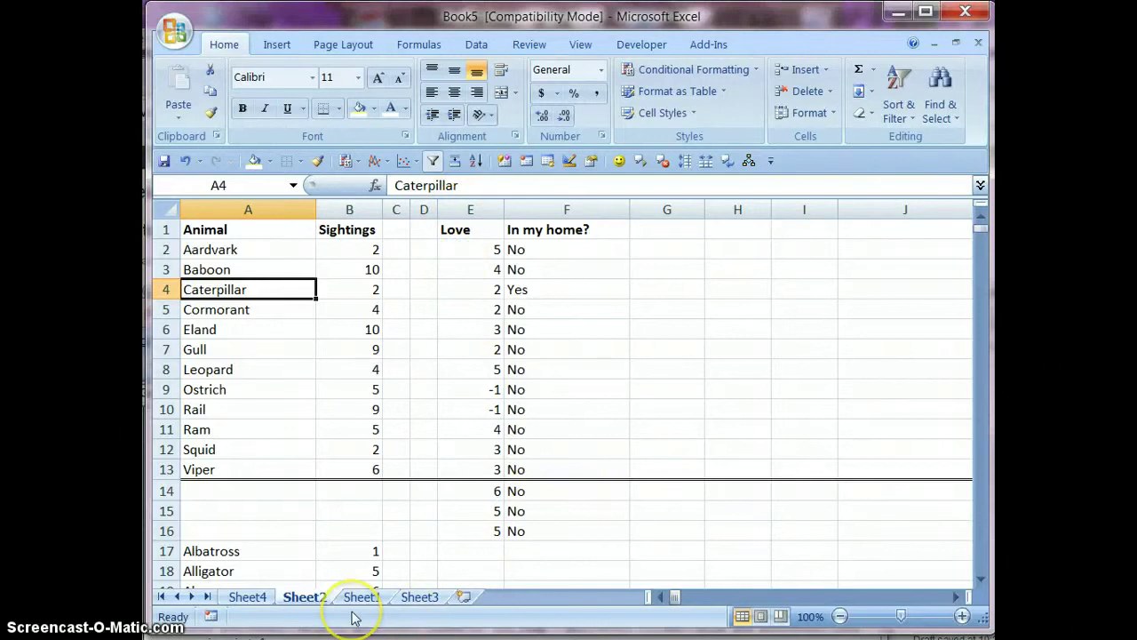
Undo the deletion of the My list column on Sheet2.
click(490, 508)
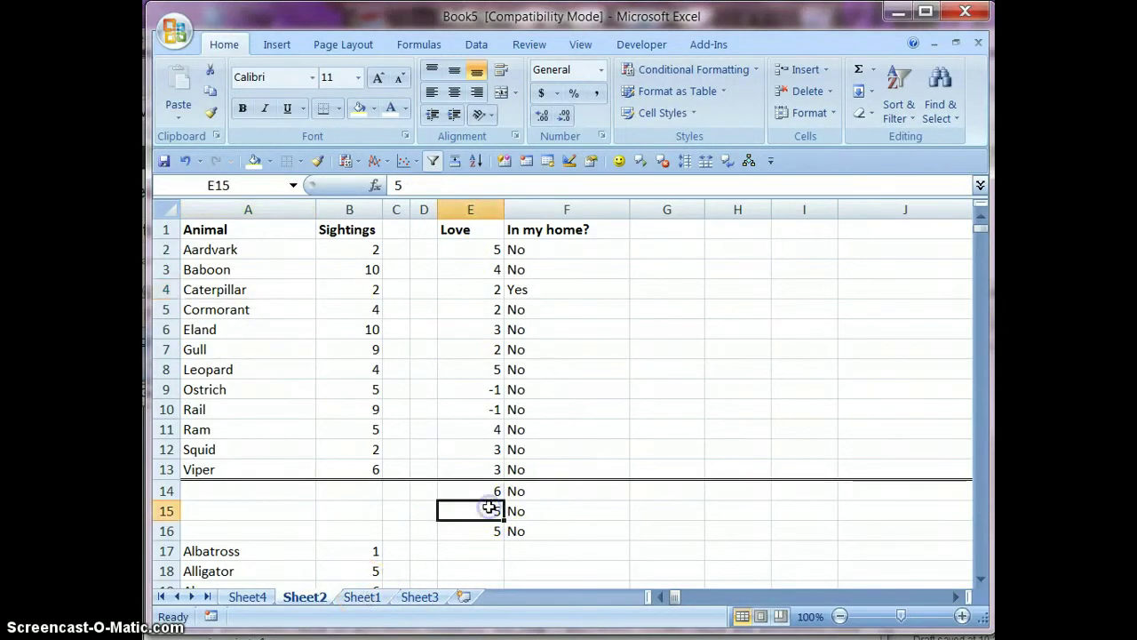
key(ctrl+z)
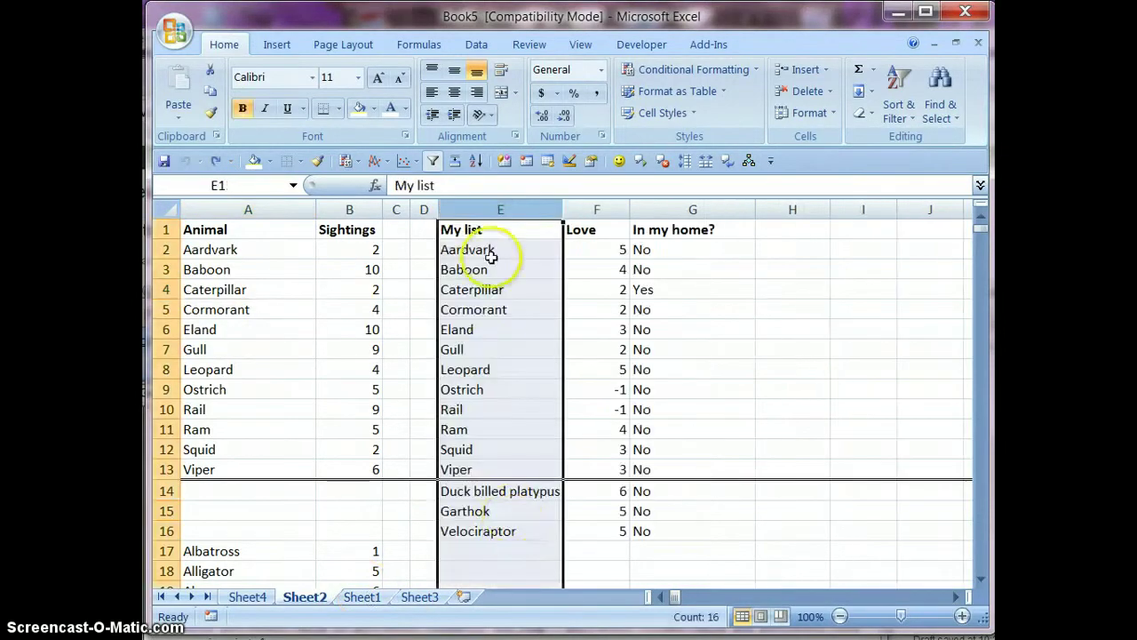
Run Compare lists on Sheet1 from cell G2 with correct names in column 3, 1 data column and matches moved to the top.
click(374, 601)
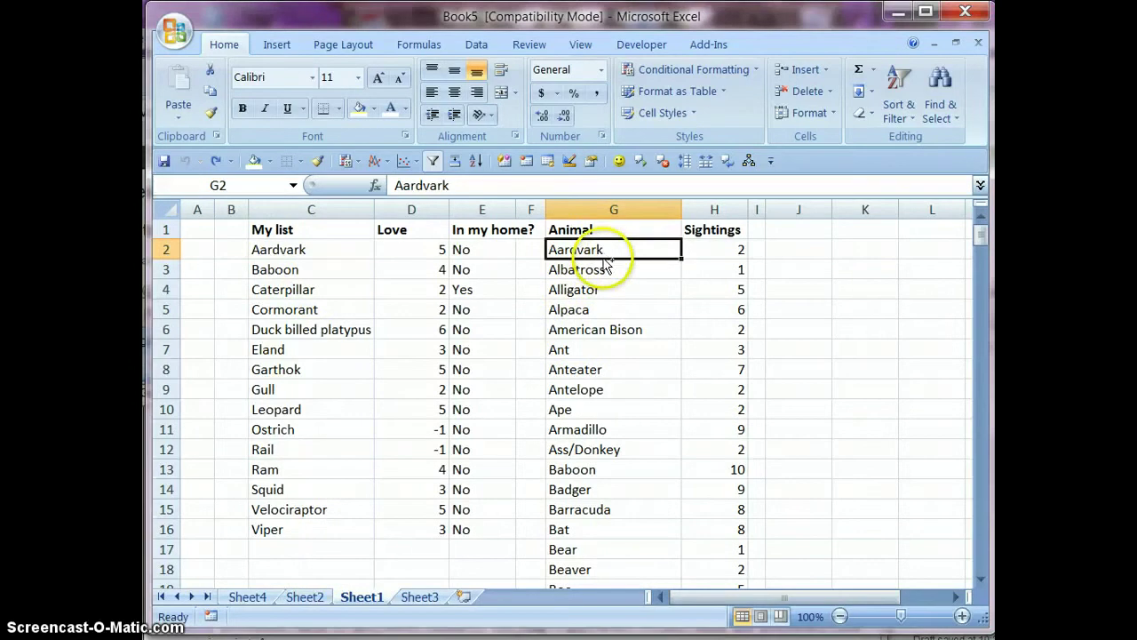
key(ctrl+m)
click(525, 91)
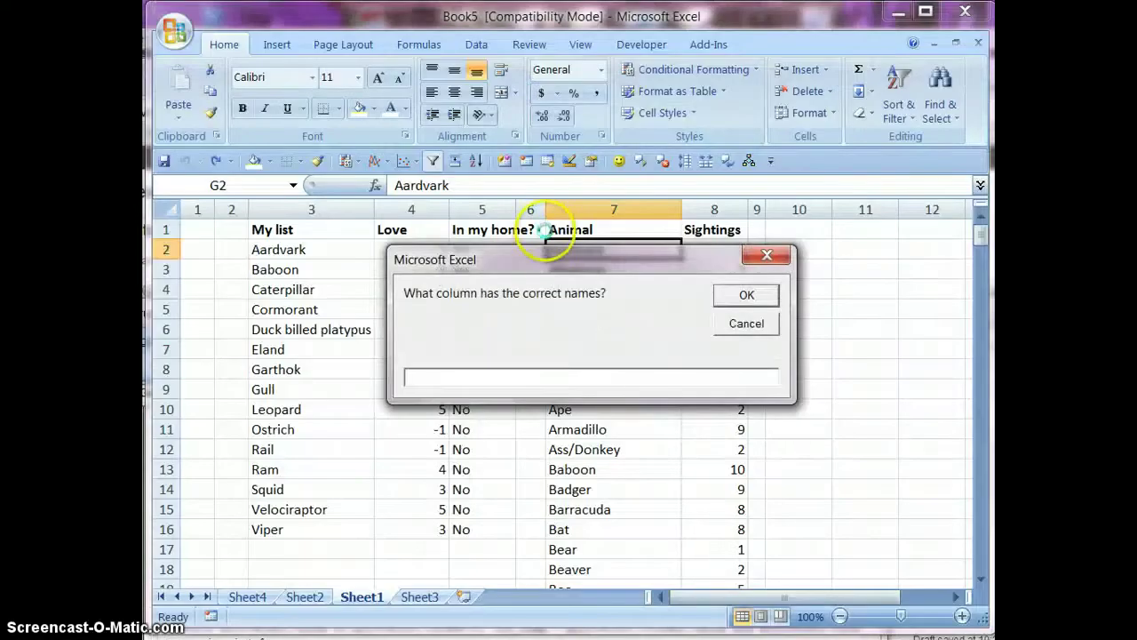
drag(564, 265, 688, 373)
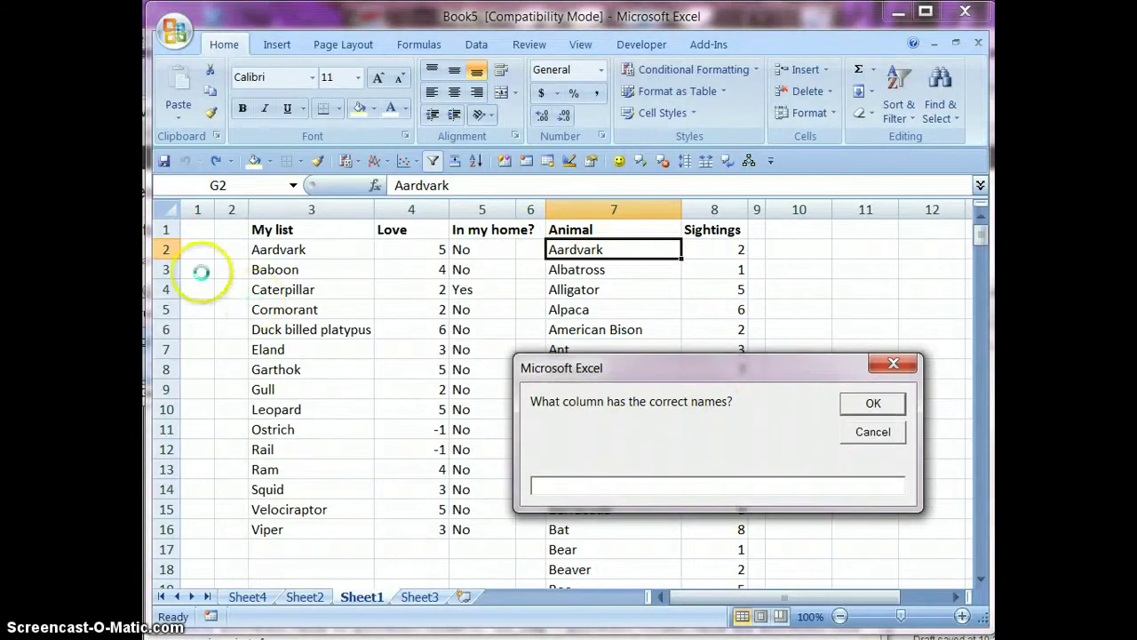
text(3)
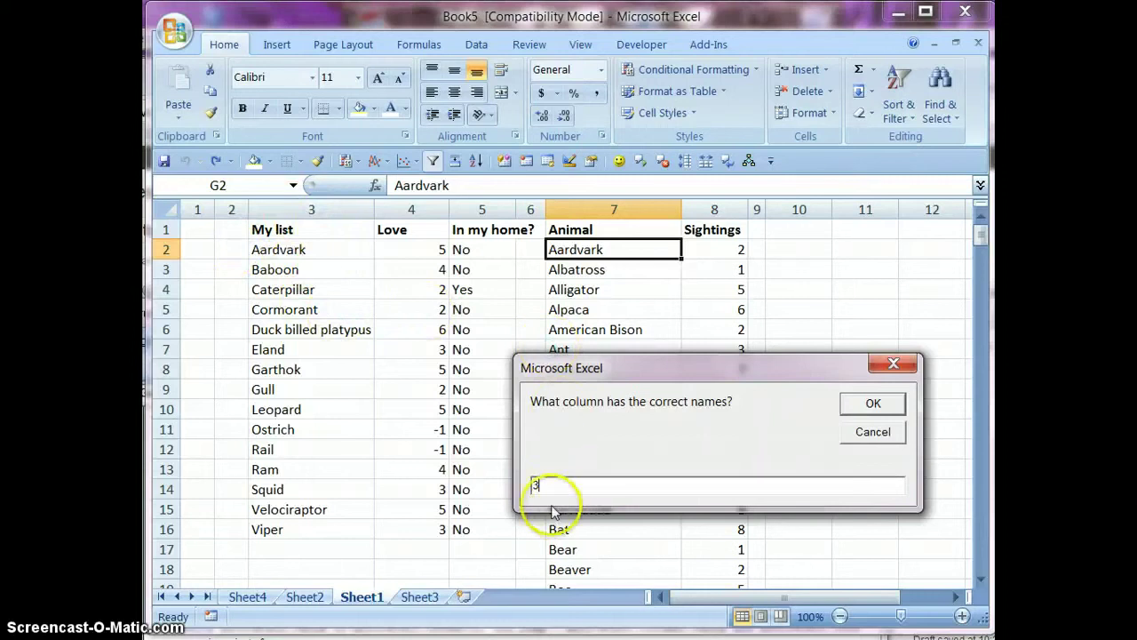
click(851, 403)
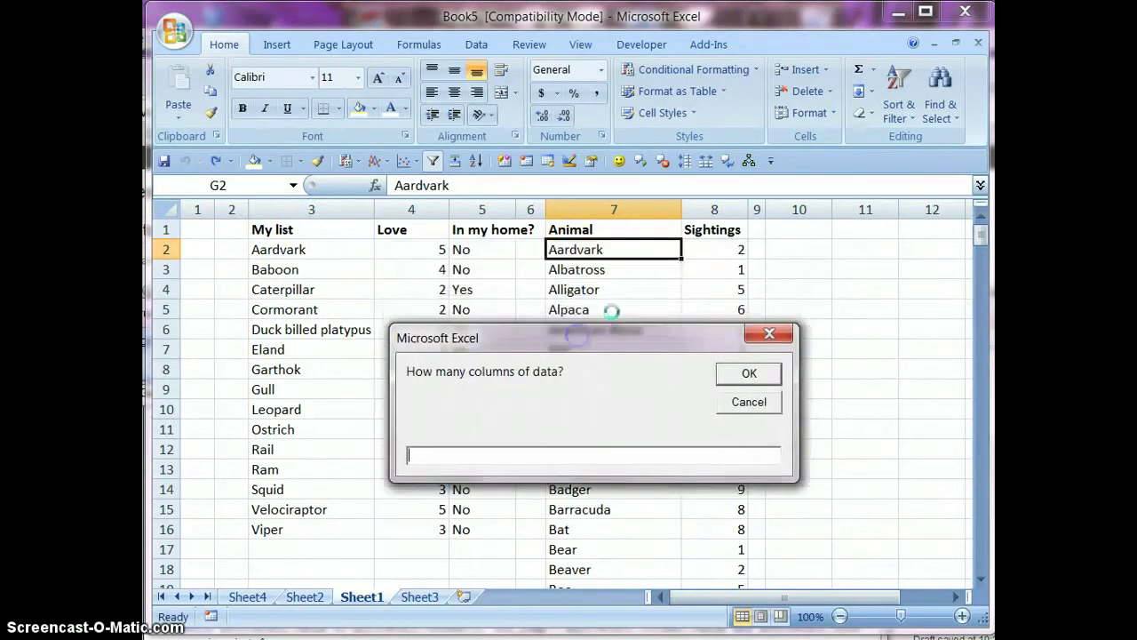
text(1)
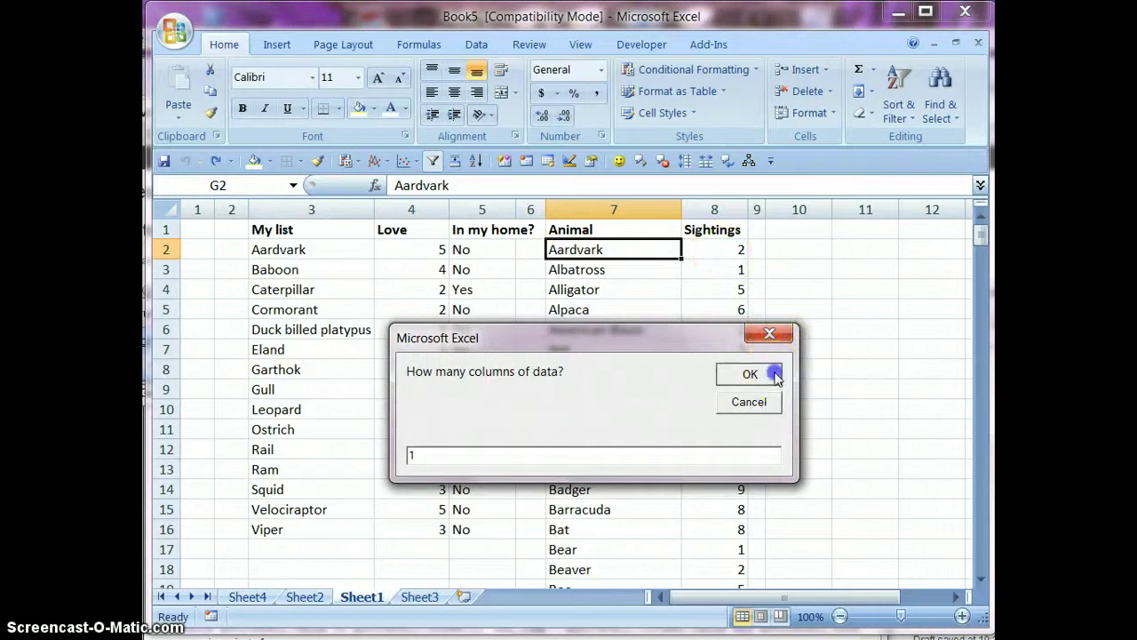
click(776, 374)
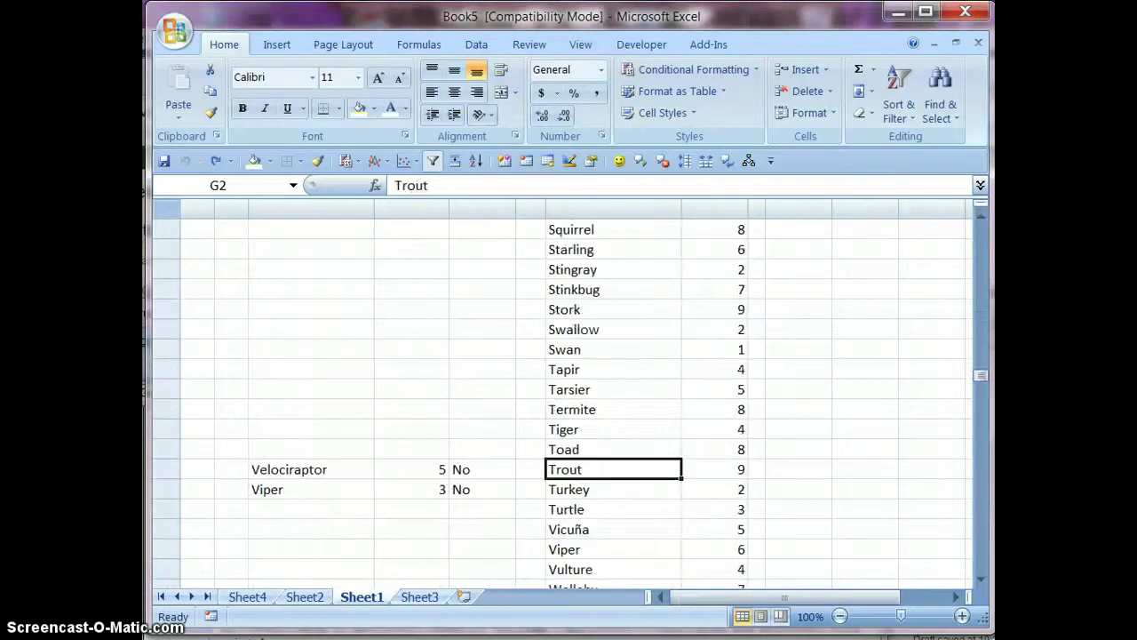
click(566, 519)
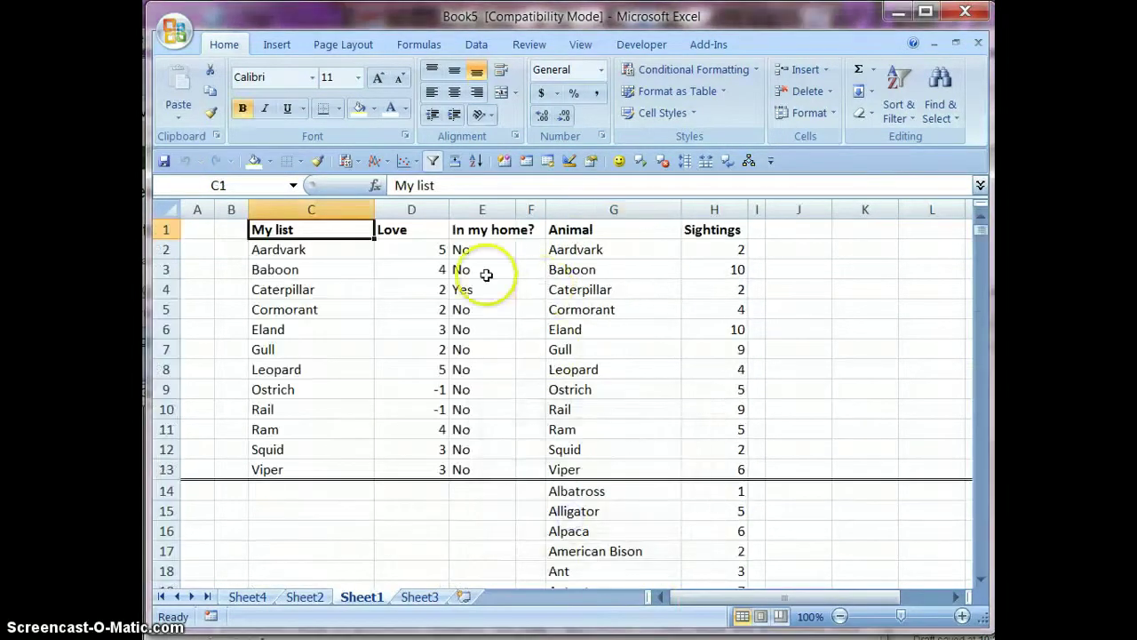
Examine the matched block C2:H13 on Sheet1 and the unmatched animals listed below the double line.
drag(283, 251, 739, 472)
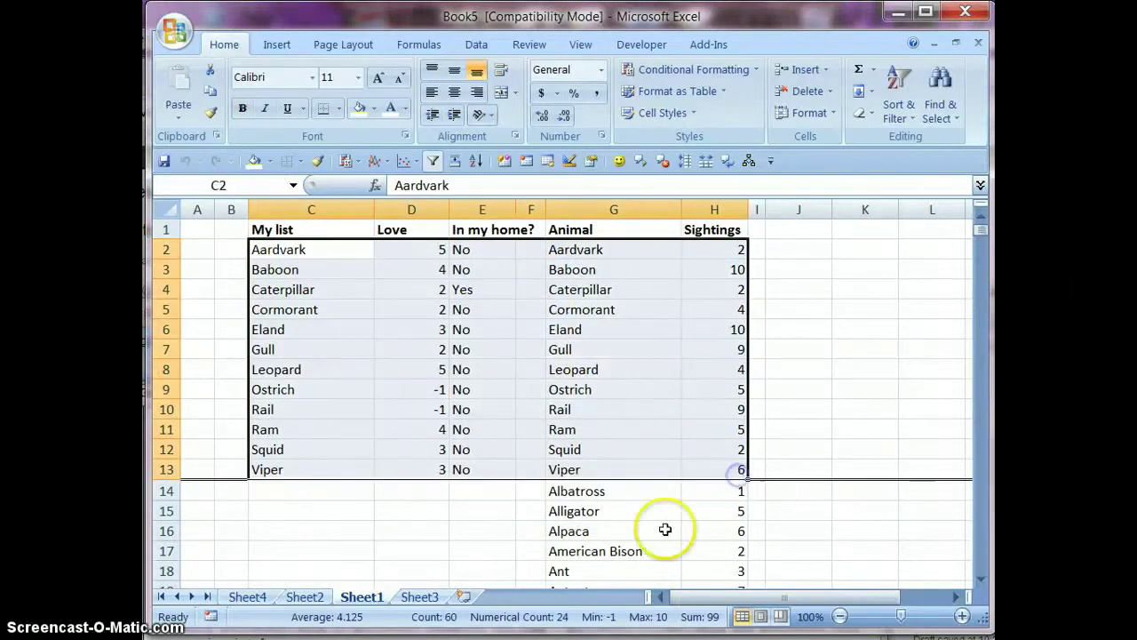
click(601, 250)
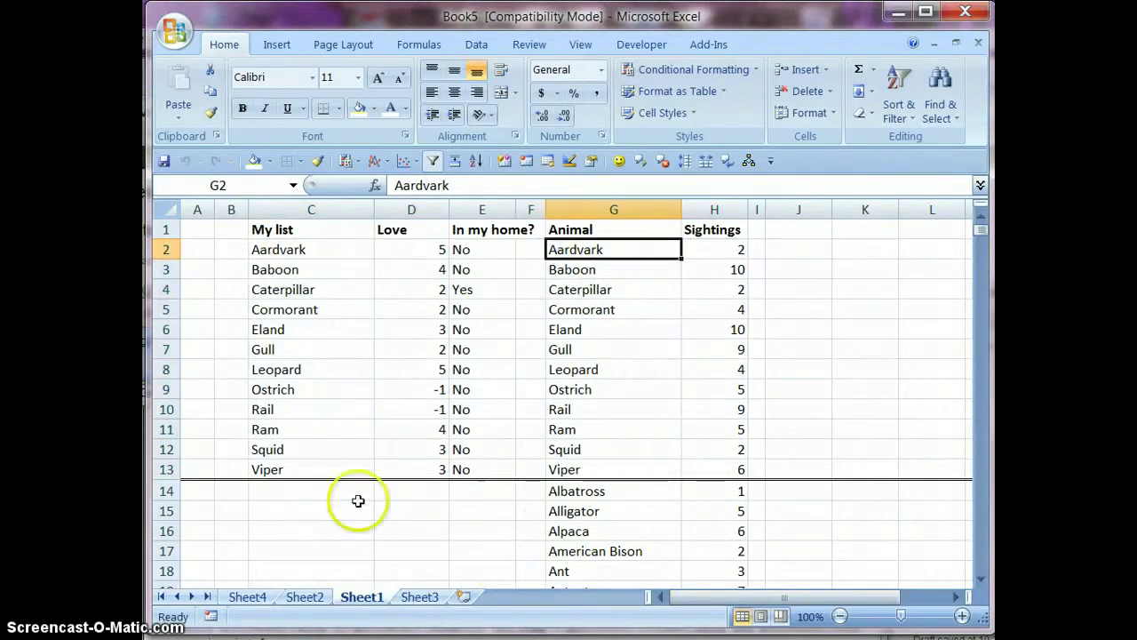
scroll(658, 528, down, 2)
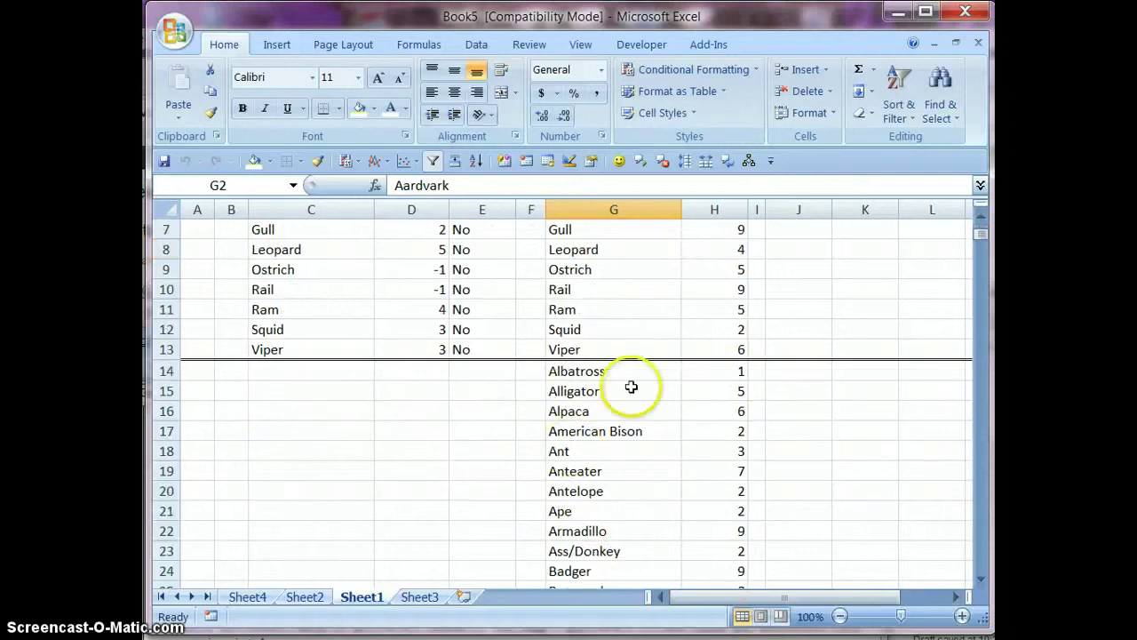
click(604, 371)
Run Compare lists on Sheet3 from cell E2 with correct names in column 1, 2 data columns and matches not moved to the top.
click(425, 596)
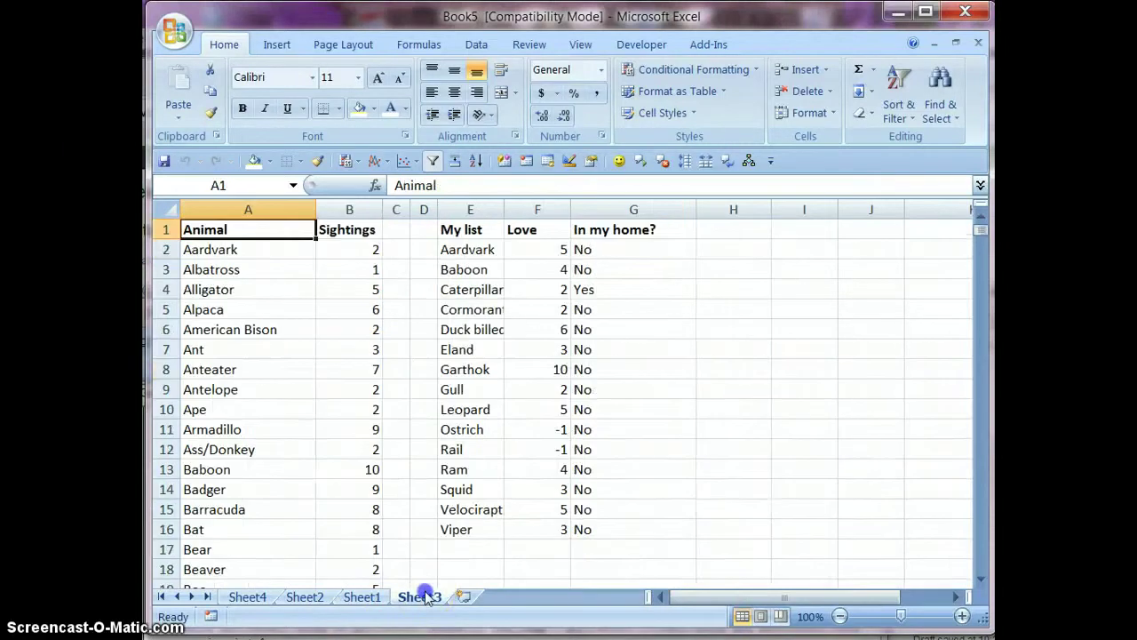
click(485, 249)
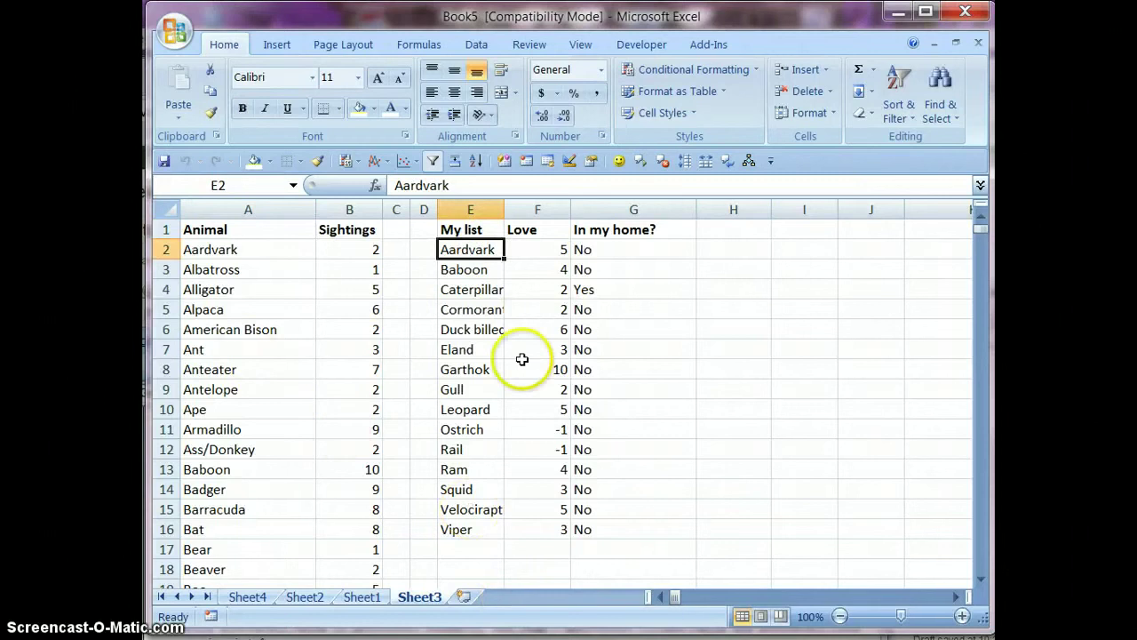
key(ctrl+m)
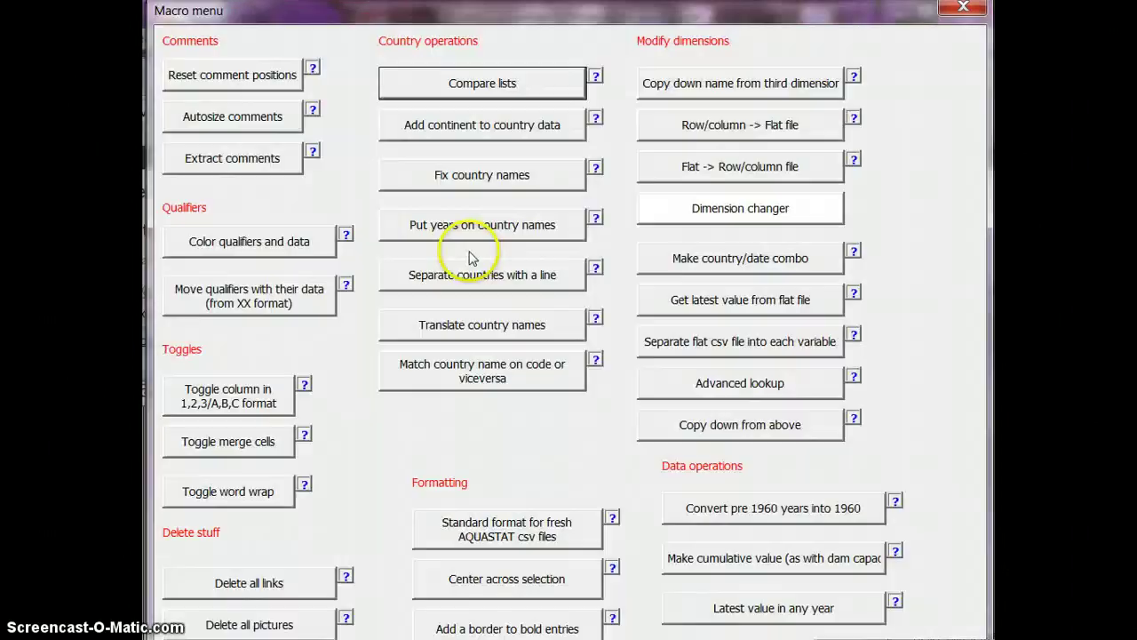
click(482, 82)
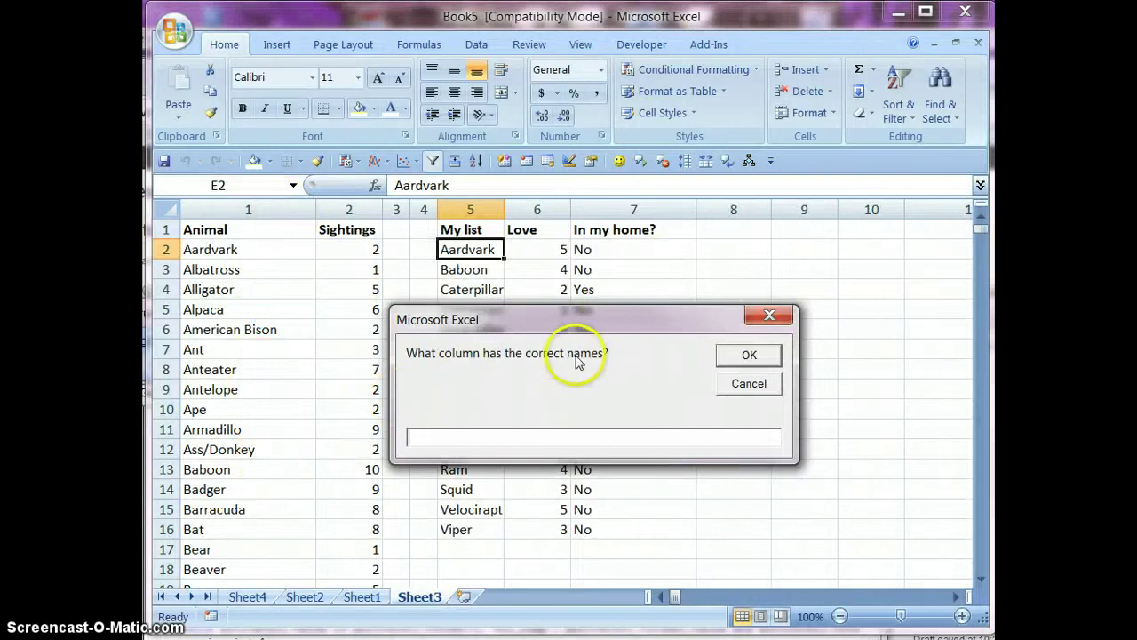
text(1)
click(745, 357)
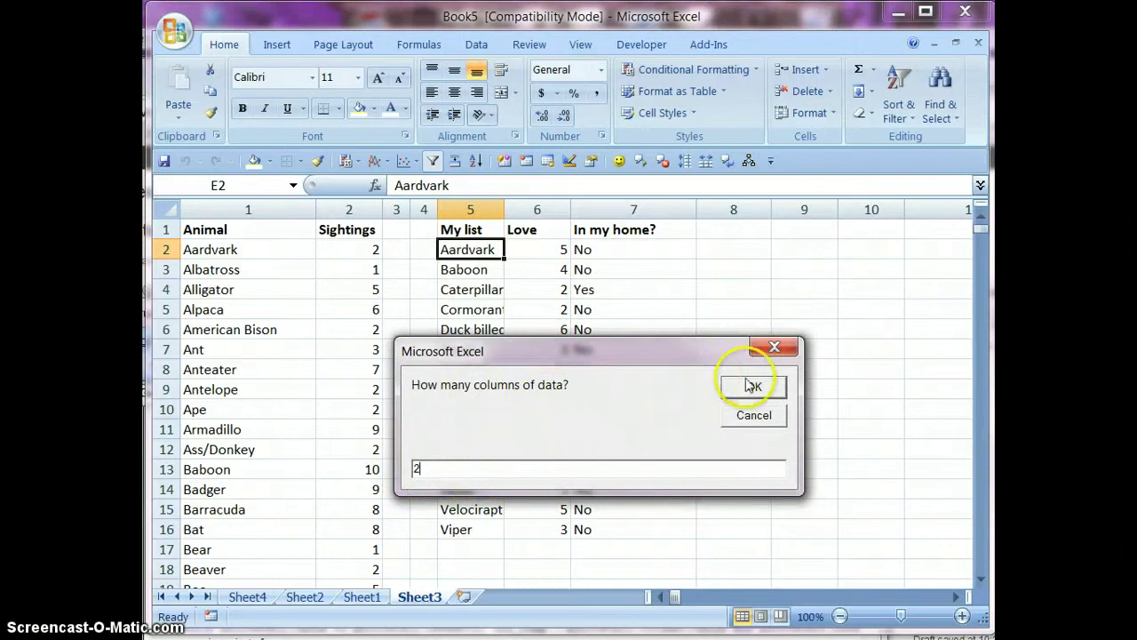
click(737, 385)
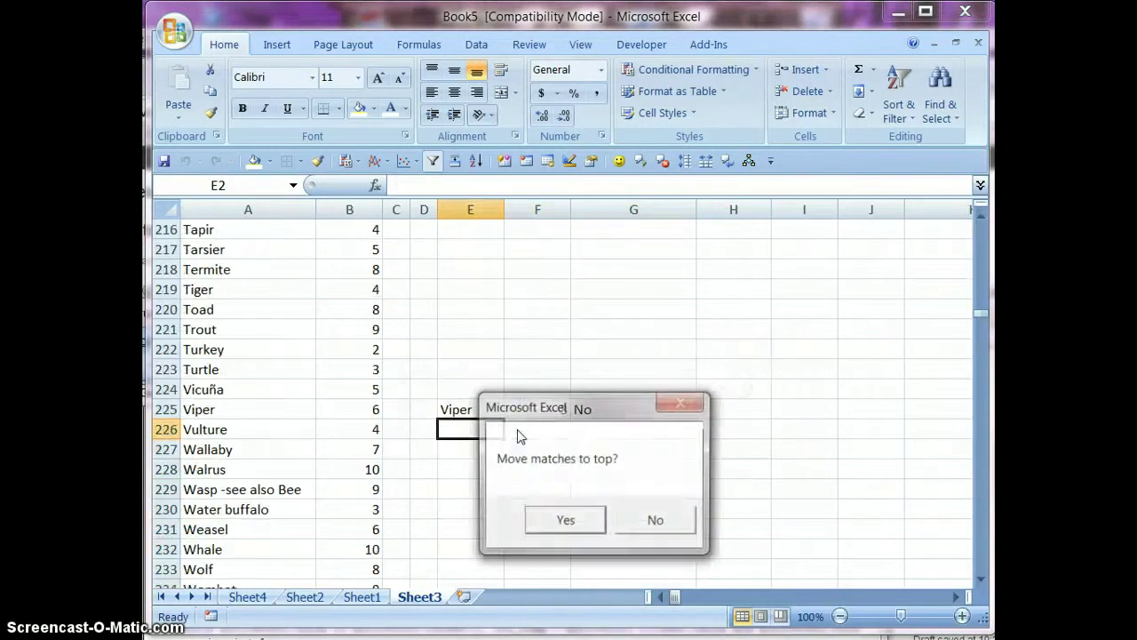
click(657, 523)
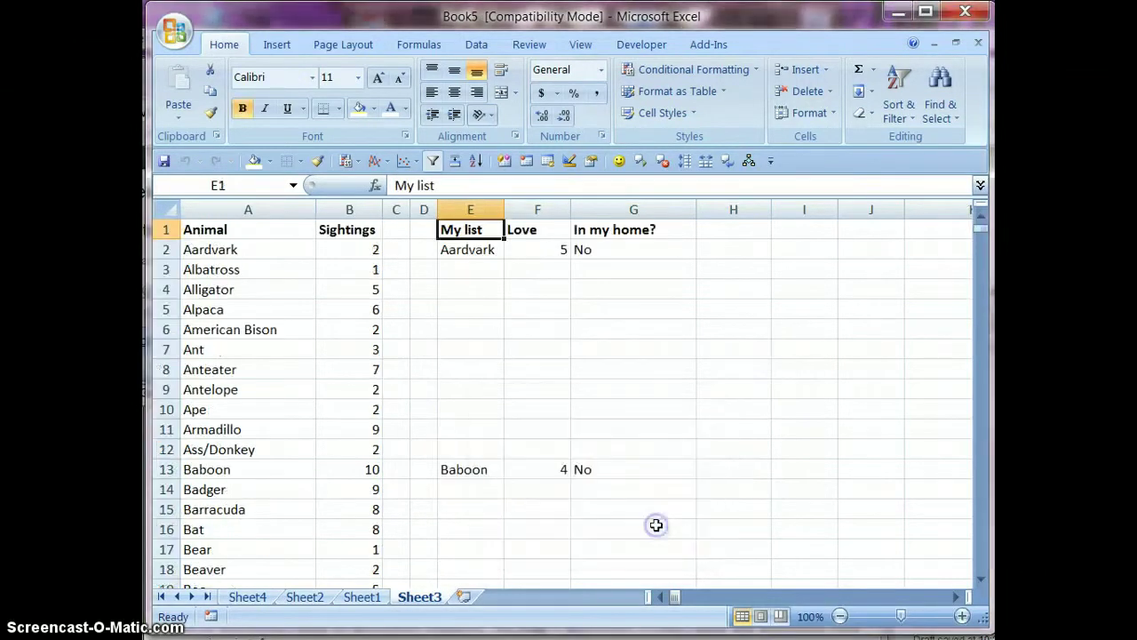
Check how the Aardvark entries align in row 2 and how Duck billed platypus is placed in row 41 of Sheet3.
click(251, 242)
click(495, 249)
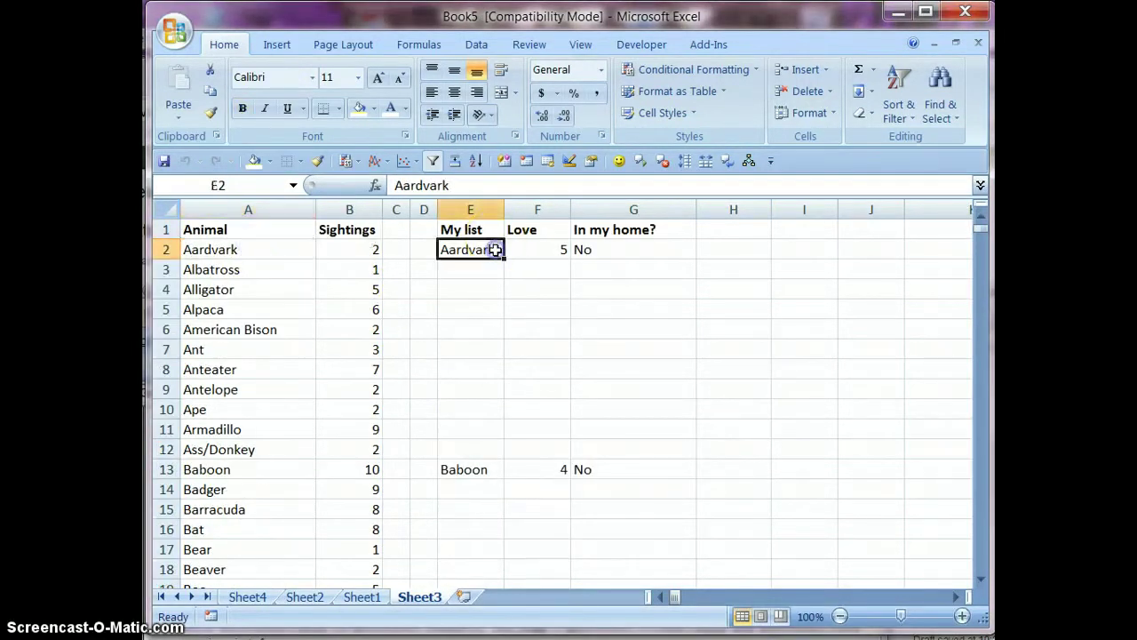
middle_click(488, 280)
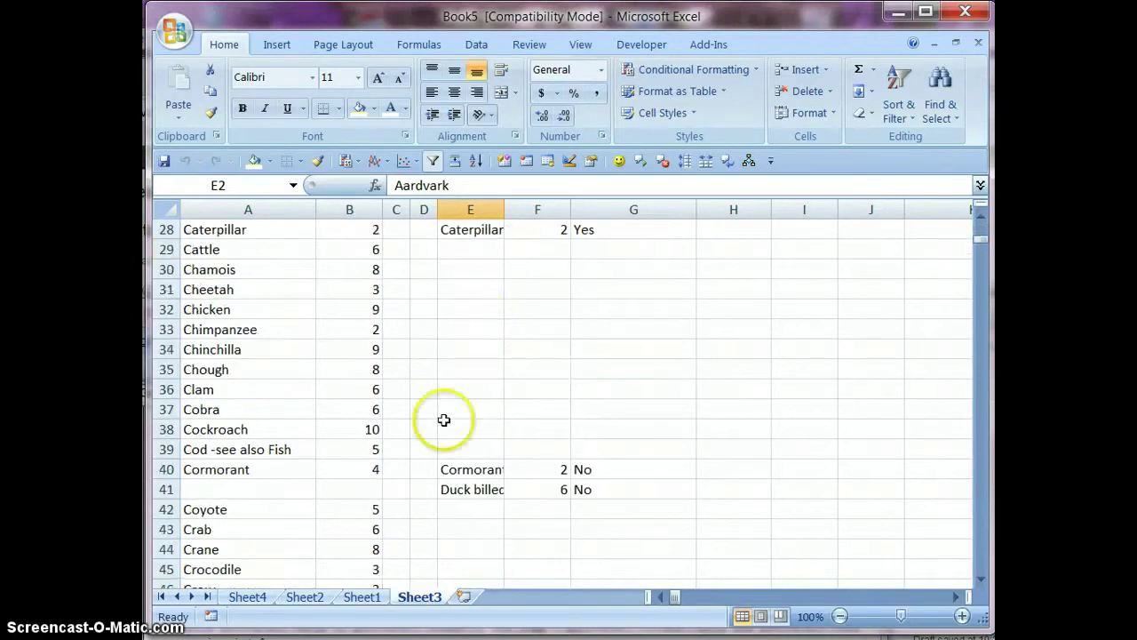
click(228, 491)
drag(228, 492, 447, 491)
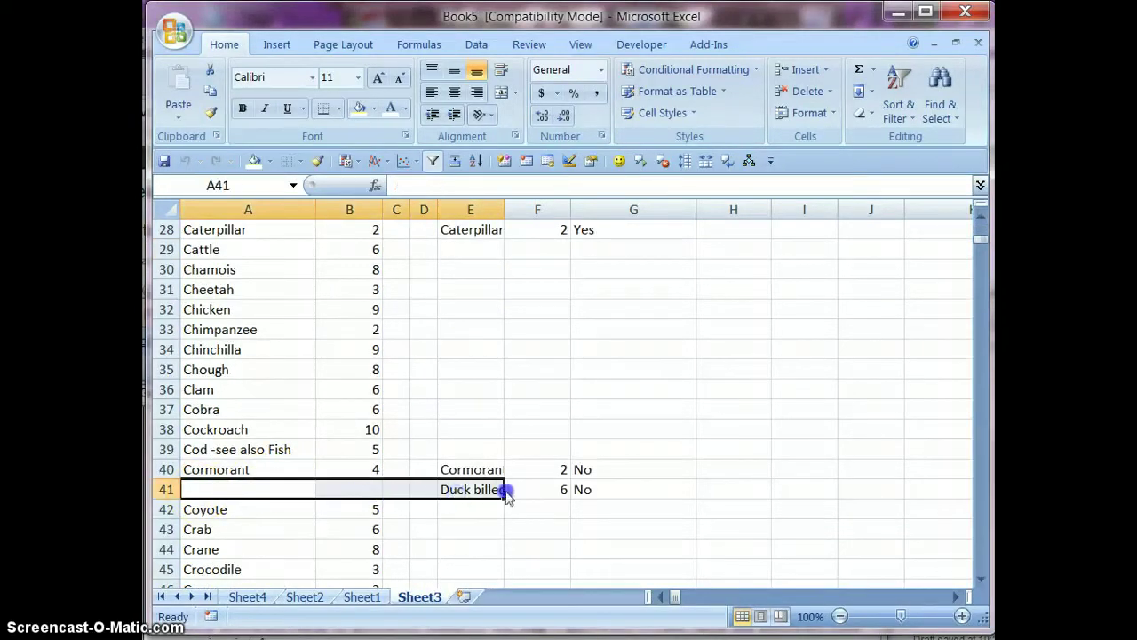
click(566, 491)
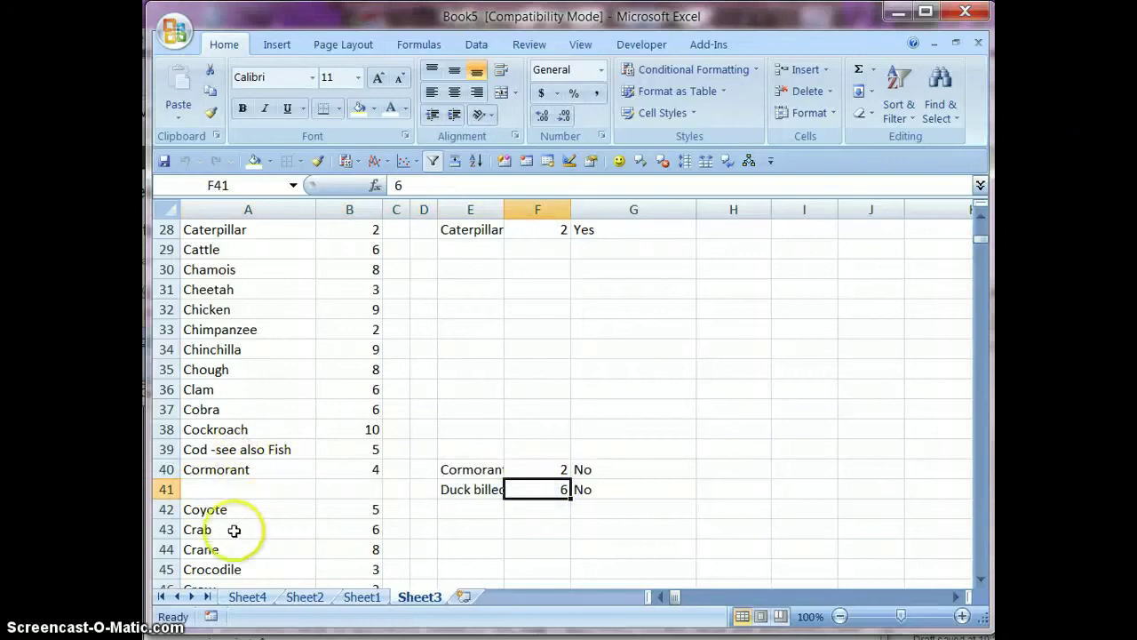
click(453, 493)
scroll(553, 496, down, 2)
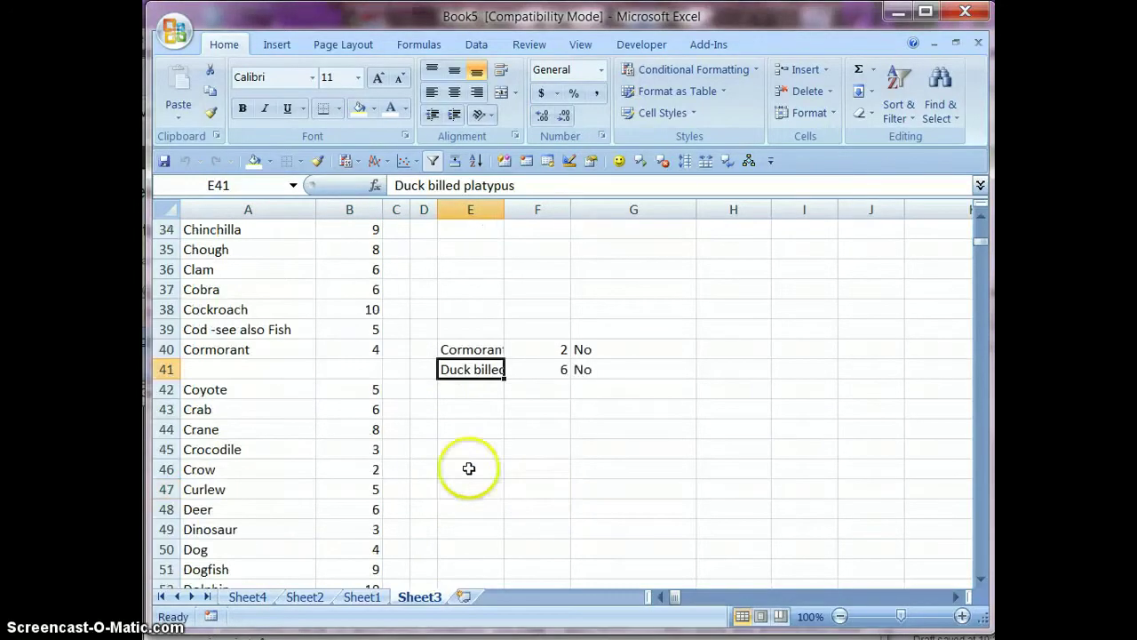
click(283, 367)
Compare the matched Caterpillar row 28 with the gap in column A at row 41 and the blank cells E29:G39.
scroll(300, 332, up, 5)
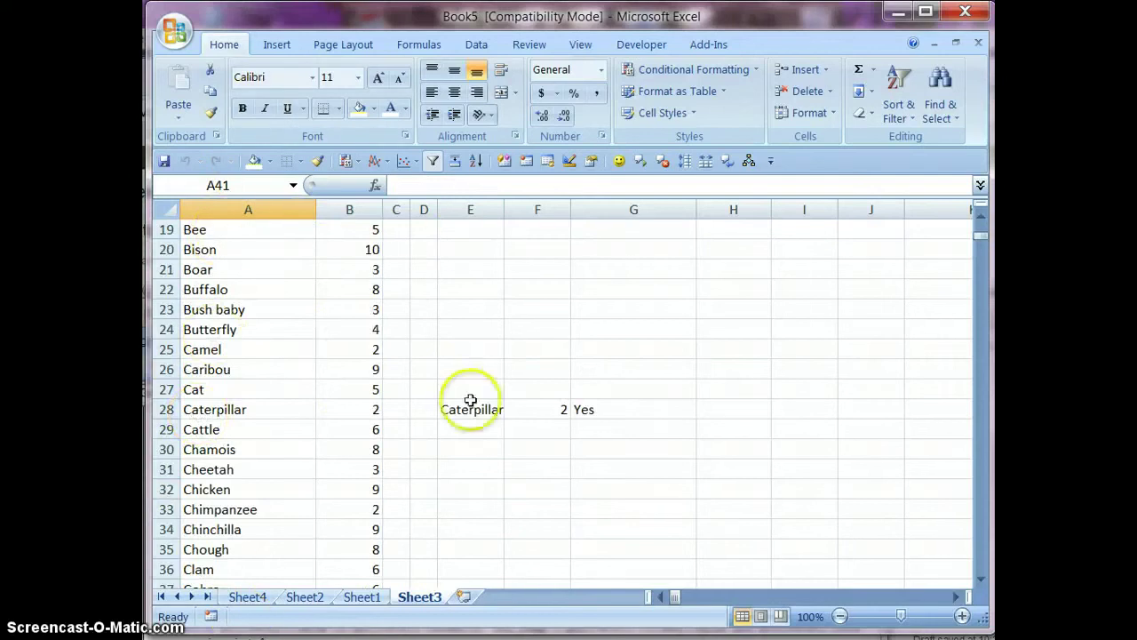
drag(253, 407, 601, 409)
scroll(601, 410, down, 3)
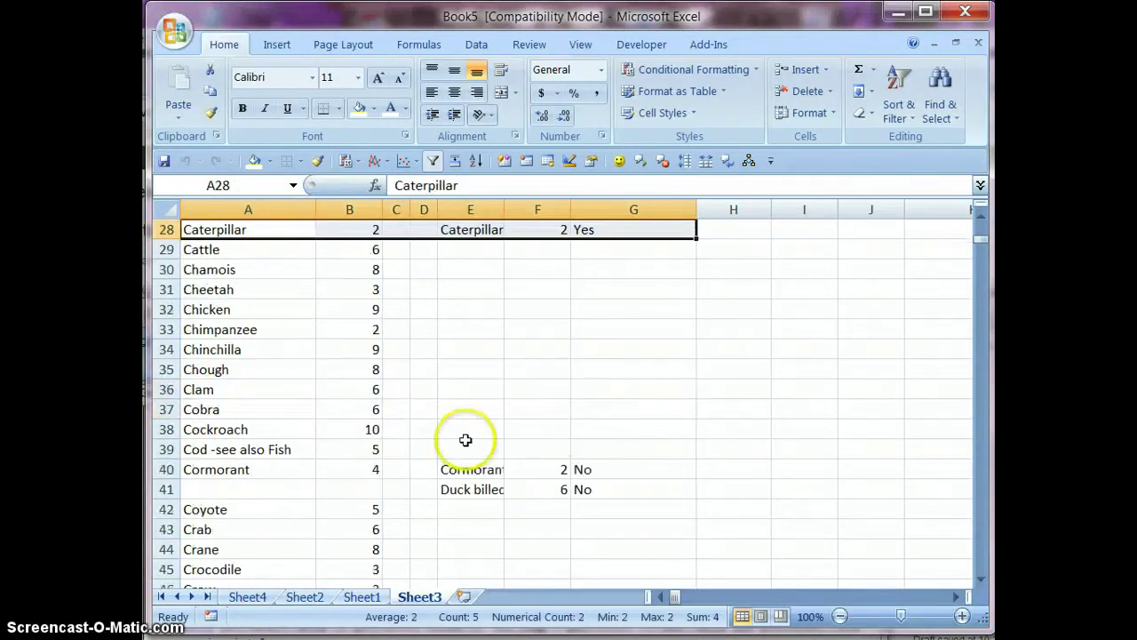
click(270, 492)
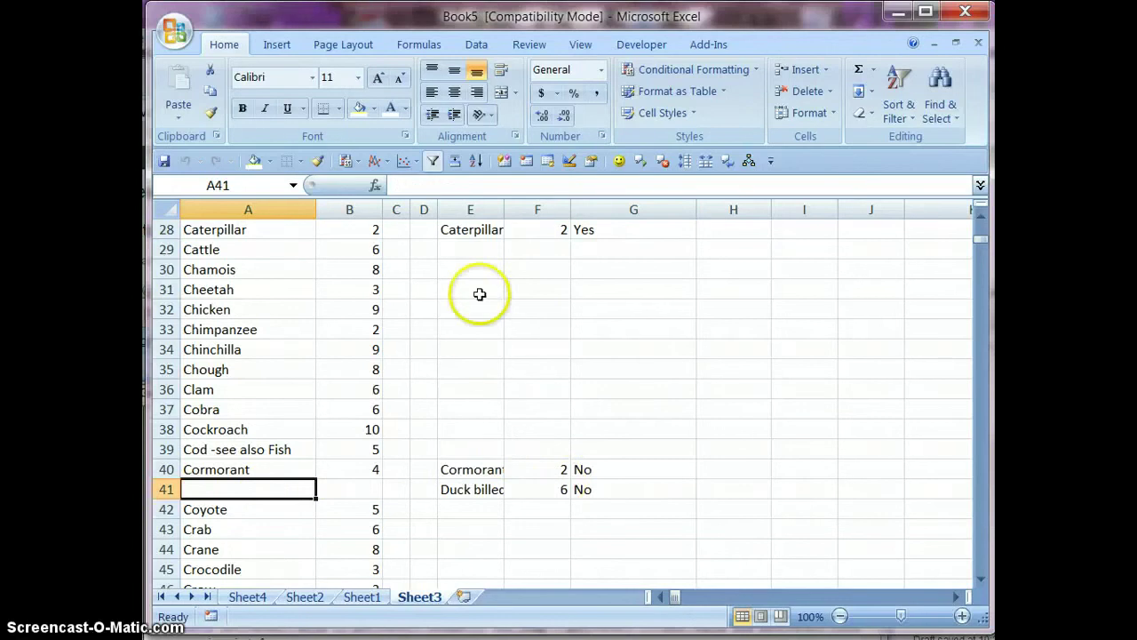
drag(471, 249, 625, 447)
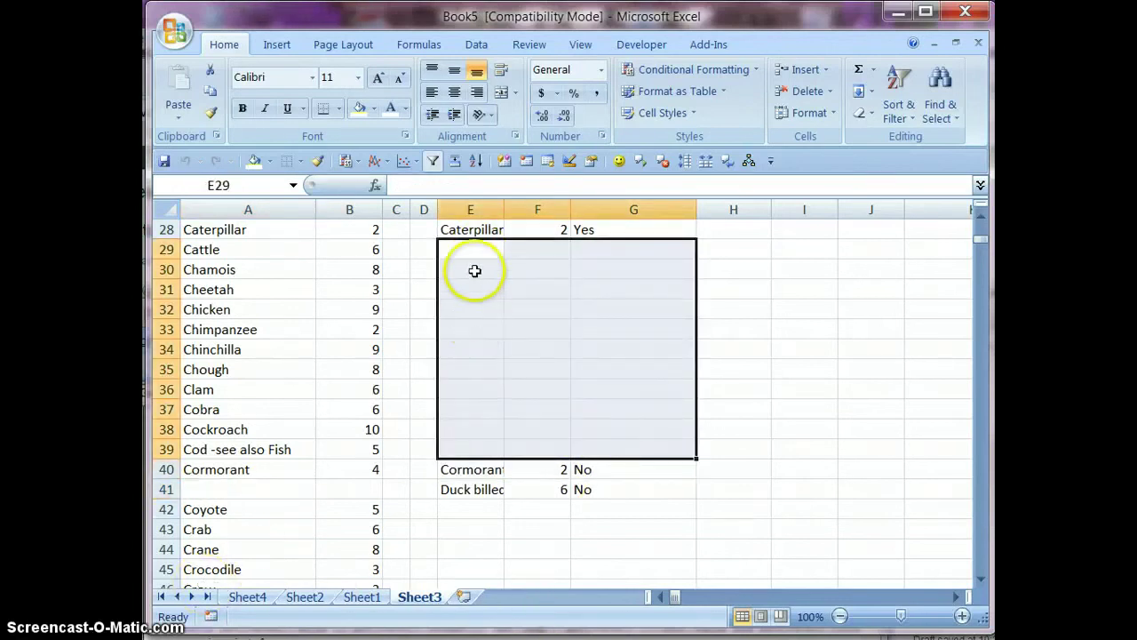
click(471, 244)
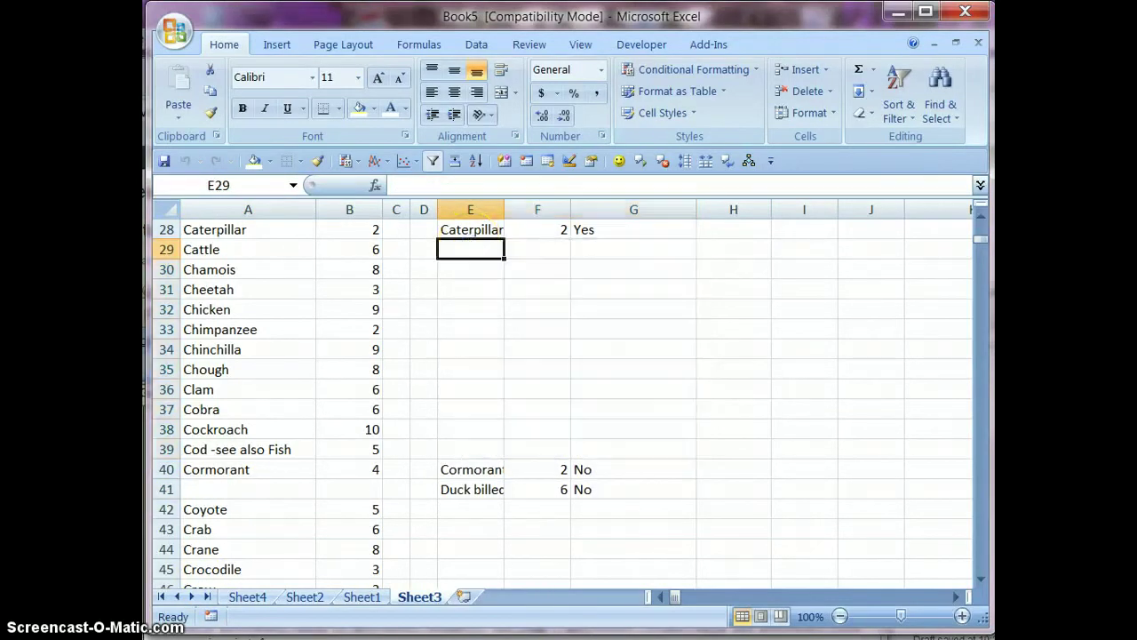
Review the My list and Animal names on Sheet2, and return to cell A1 of the Sheet4 title page.
click(305, 596)
drag(476, 249, 489, 534)
drag(223, 252, 258, 489)
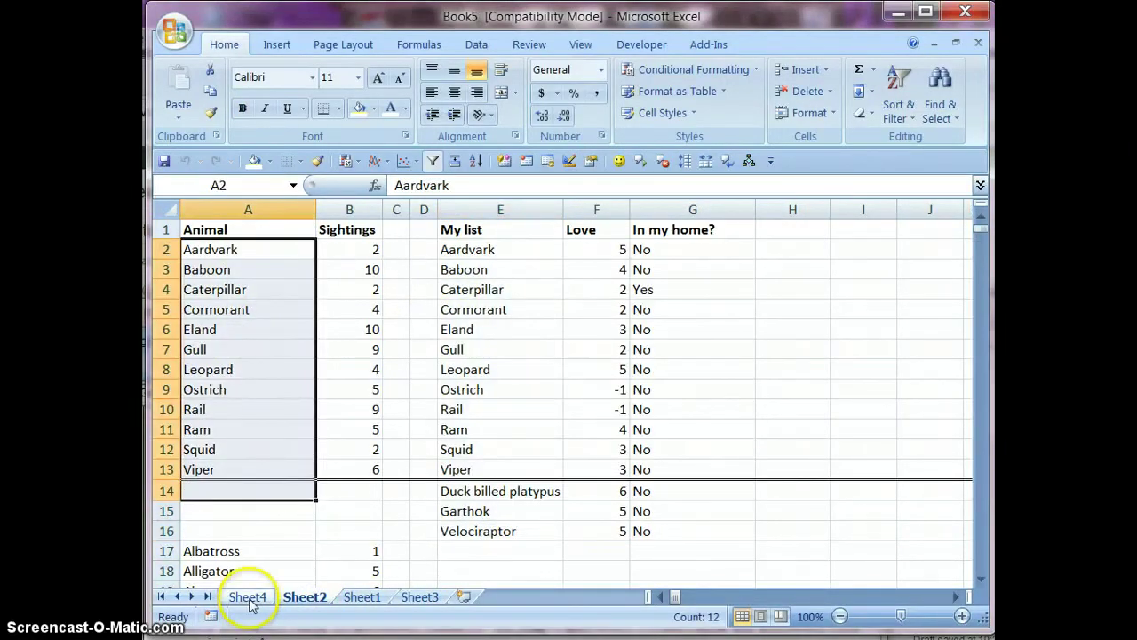
click(248, 597)
click(212, 228)
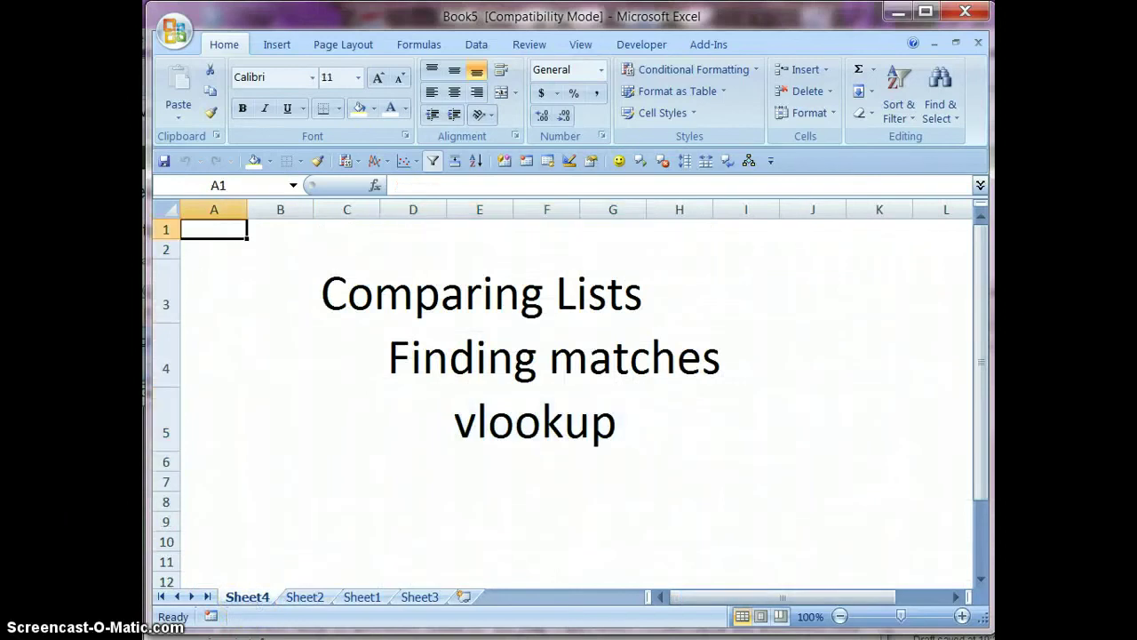